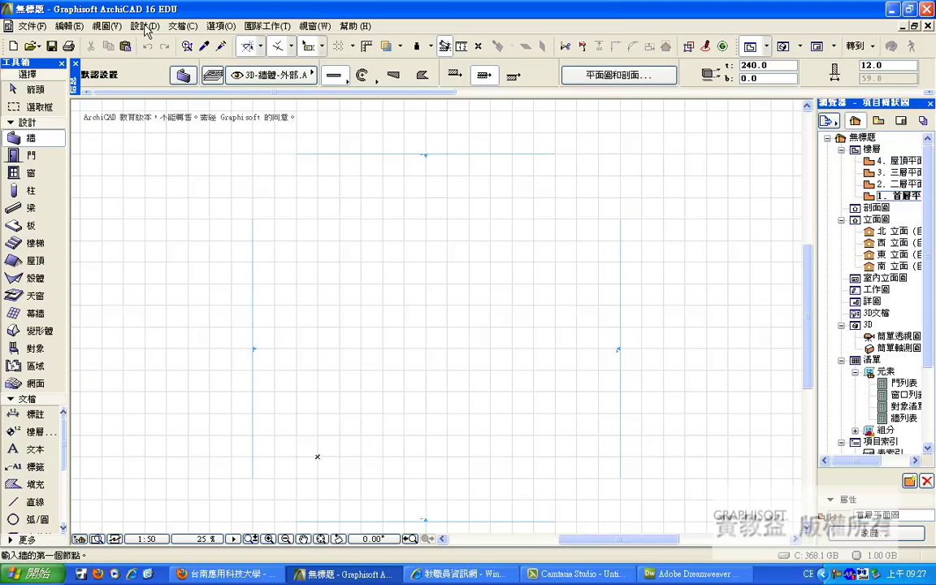
Set the story height of 首層平面圖 to 310 and of 二層平面圖 to 285 in the story settings.
{"action": "left_click", "coordinate": [142, 26]}
{"action": "left_click", "coordinate": [166, 75]}
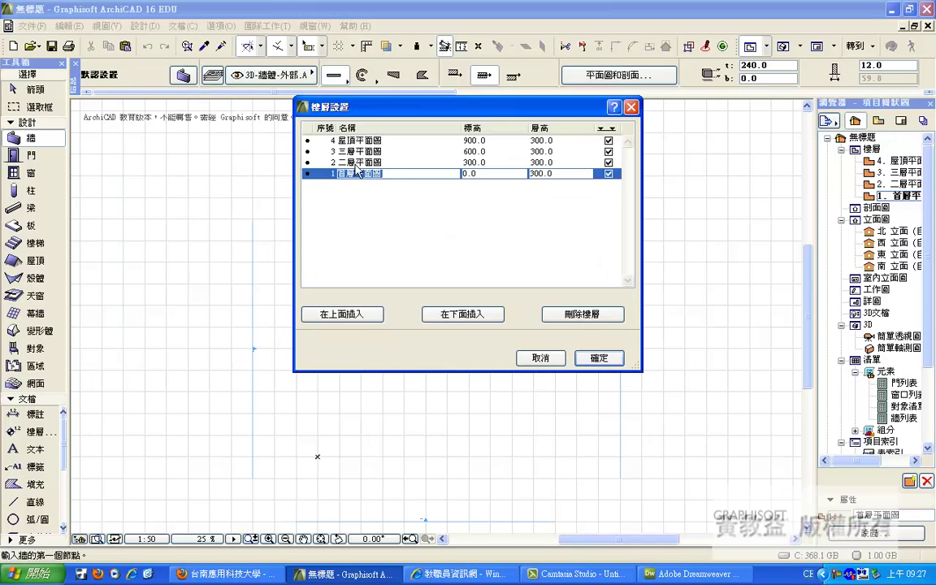
{"action": "left_click", "coordinate": [542, 174]}
{"action": "type", "text": "310"}
{"action": "key", "text": "Up"}
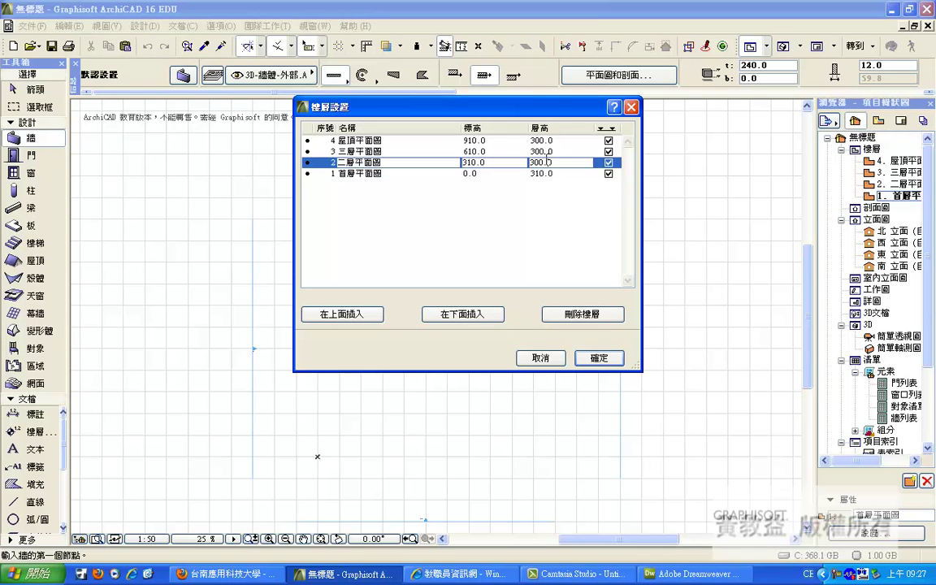
{"action": "type", "text": "285"}
{"action": "left_click", "coordinate": [599, 358]}
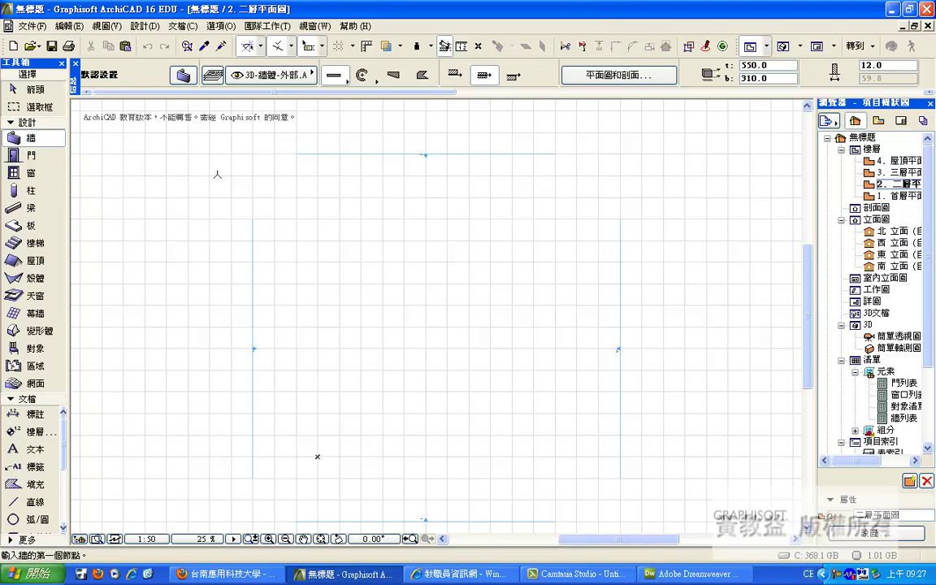
Draw a rectangle of lines in the middle of the second-floor plan using the rectangular line method.
{"action": "left_click", "coordinate": [35, 501]}
{"action": "left_click", "coordinate": [368, 238]}
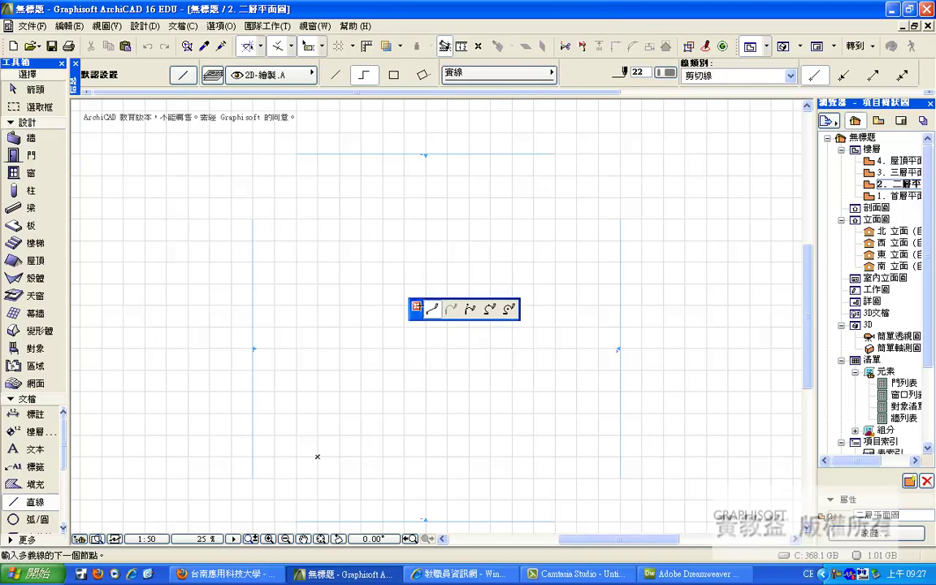
{"action": "left_click", "coordinate": [393, 74]}
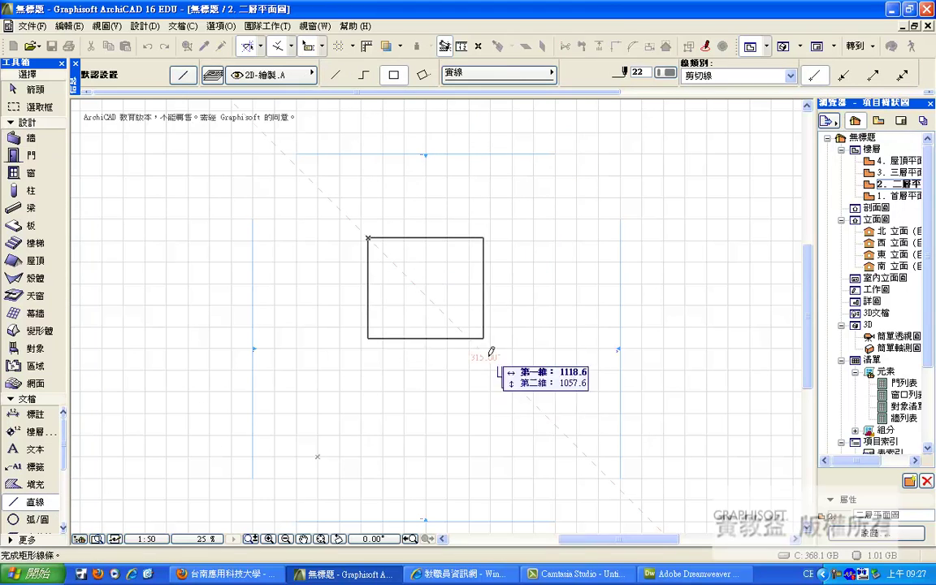
{"action": "left_click", "coordinate": [517, 404]}
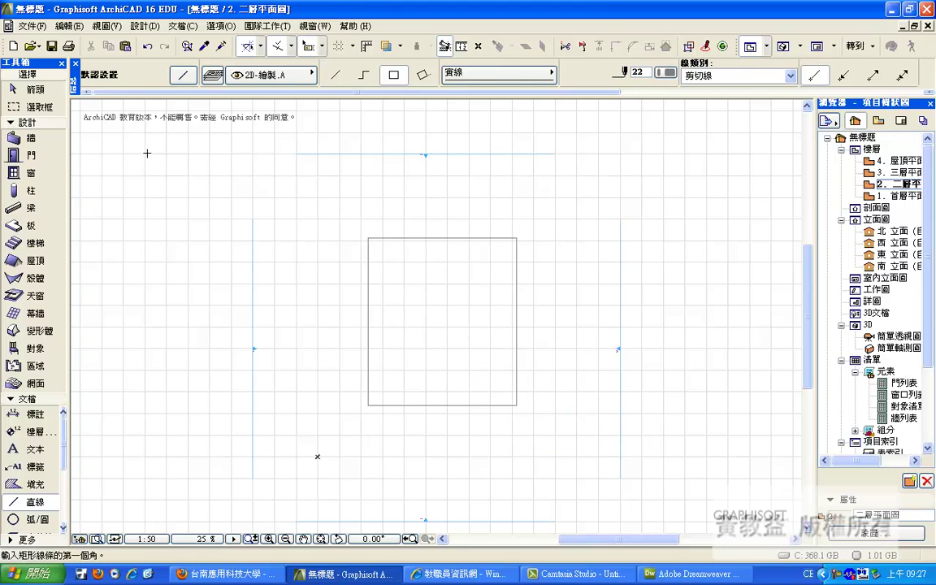
Set the default wall height to 310 and link all wall surface materials to 塗料—01.
{"action": "left_click", "coordinate": [33, 139]}
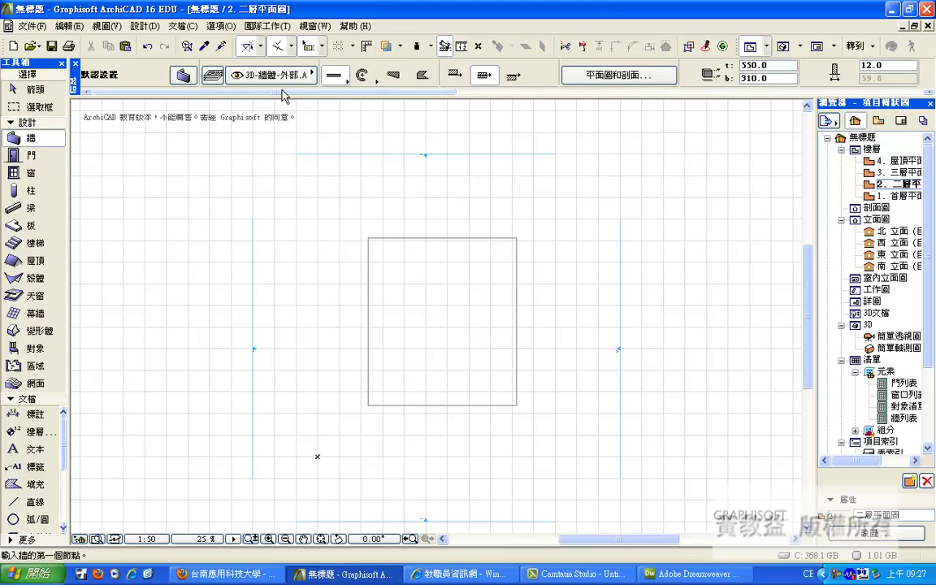
{"action": "left_click", "coordinate": [182, 76]}
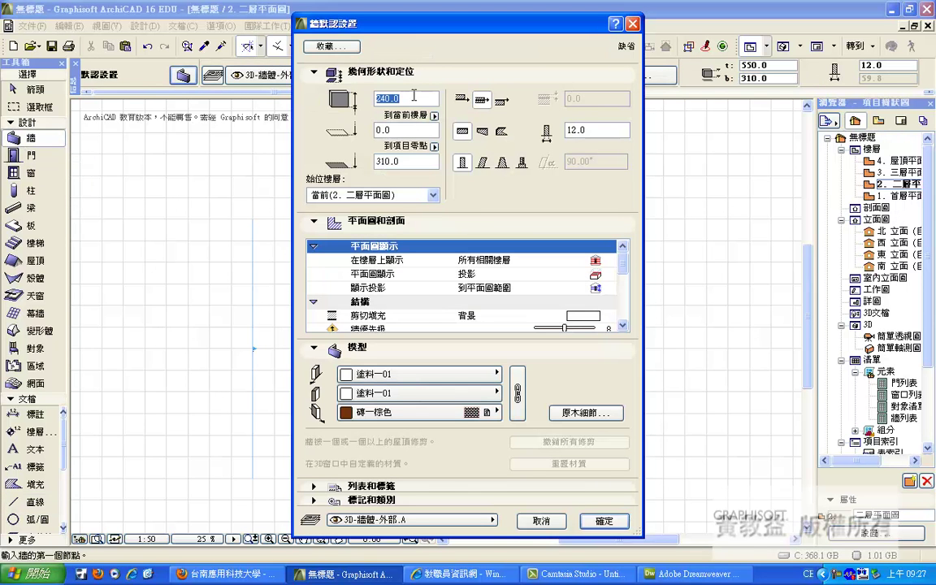
{"action": "type", "text": "310.0"}
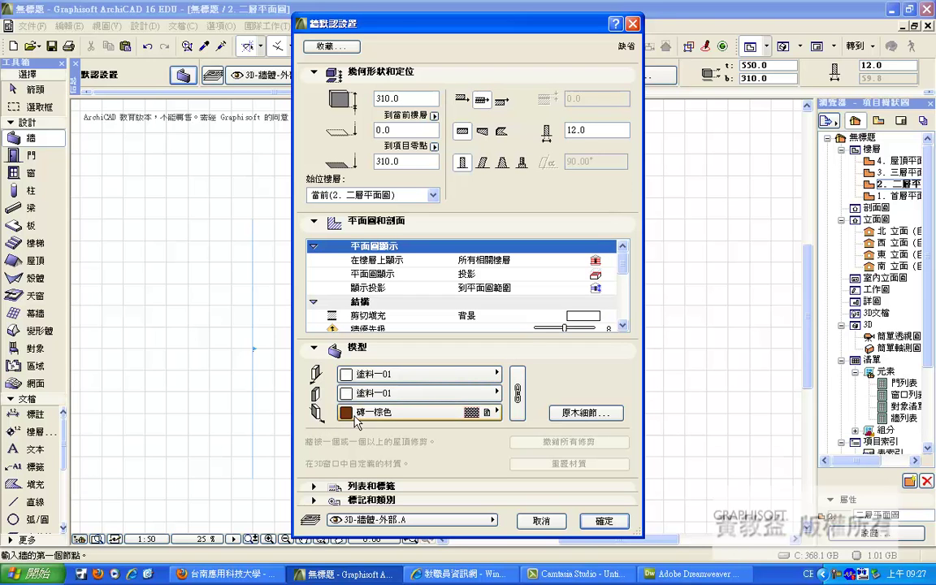
{"action": "left_click", "coordinate": [517, 394]}
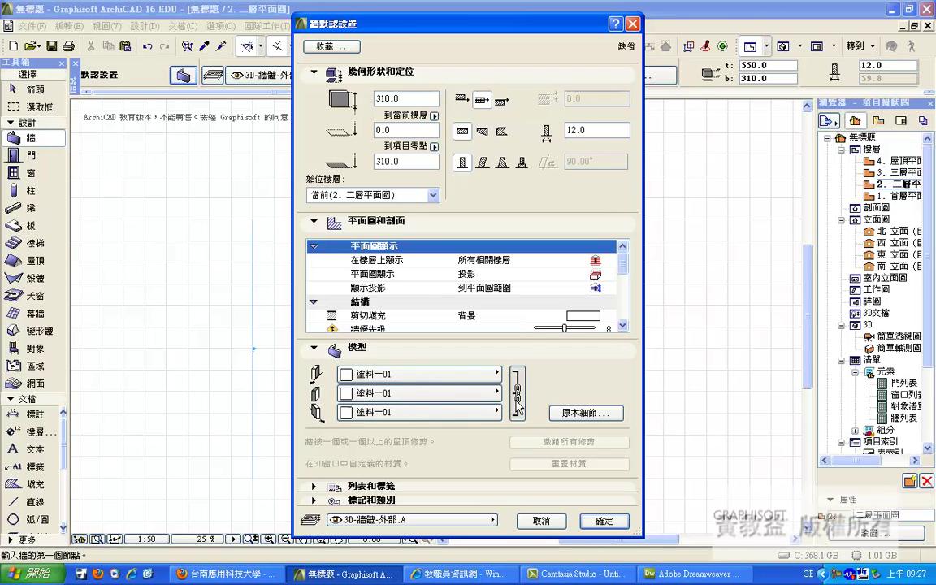
{"action": "left_click", "coordinate": [598, 518]}
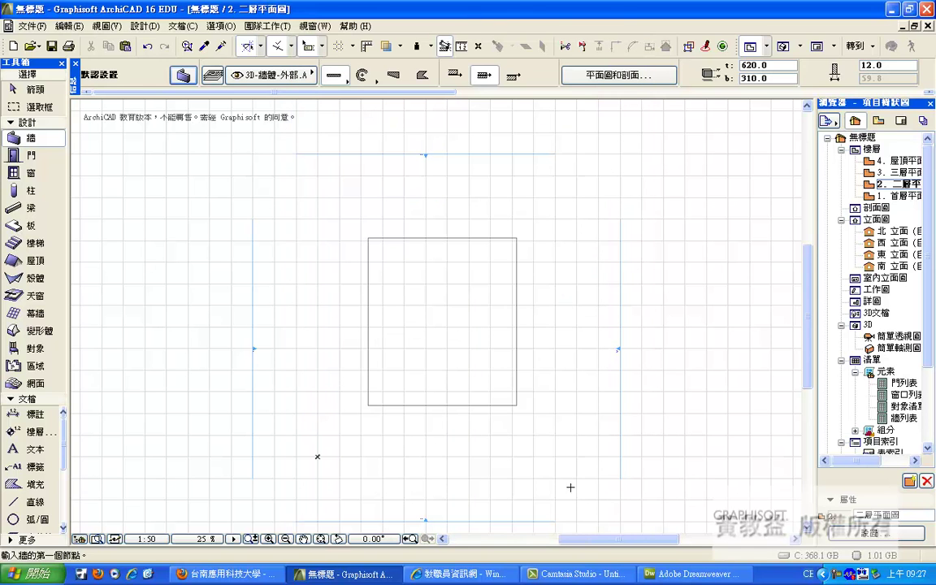
Trace the line rectangle with rectangular walls using the centre reference line.
{"action": "left_click", "coordinate": [361, 75]}
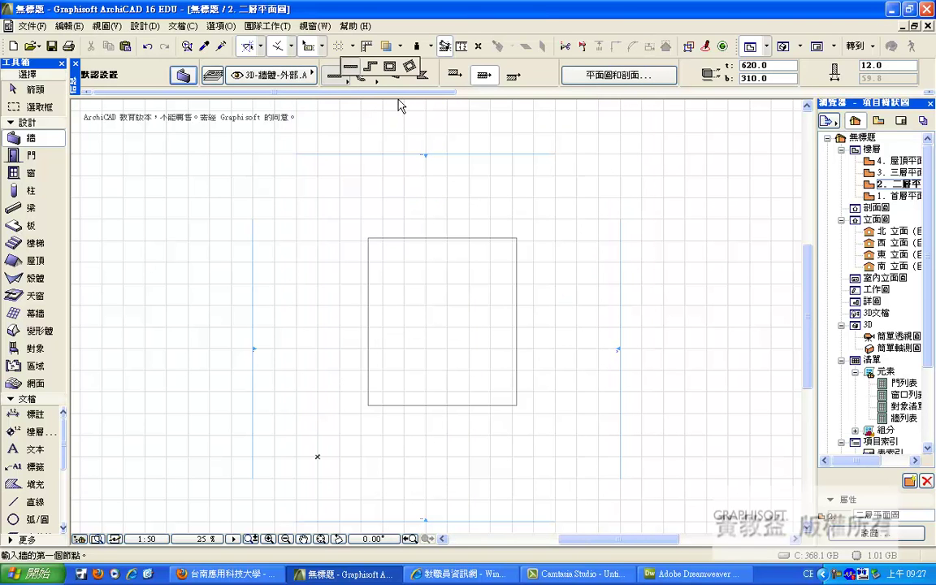
{"action": "left_click", "coordinate": [390, 67]}
{"action": "left_click", "coordinate": [368, 238]}
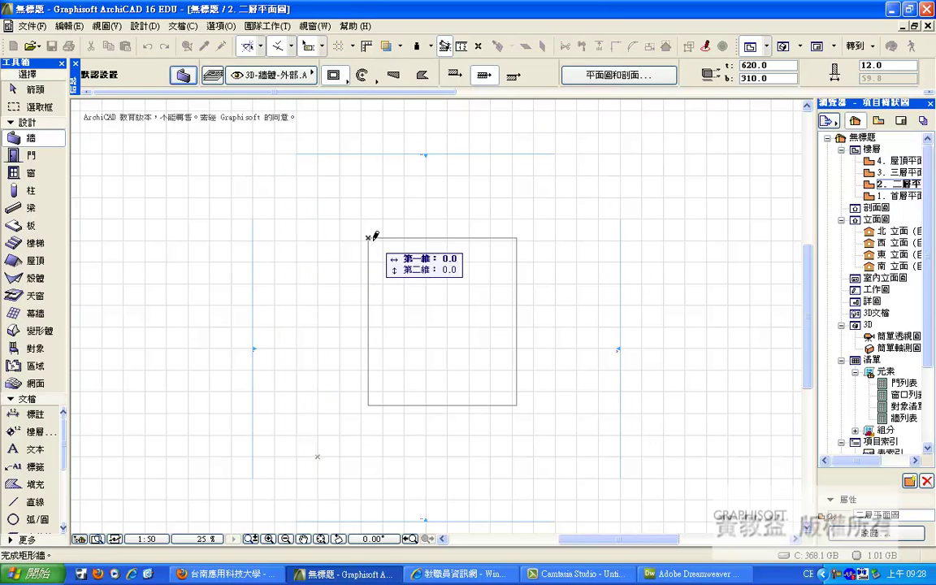
{"action": "left_click", "coordinate": [518, 403]}
{"action": "scroll", "coordinate": [393, 226], "scroll_direction": "up", "scroll_amount": 2}
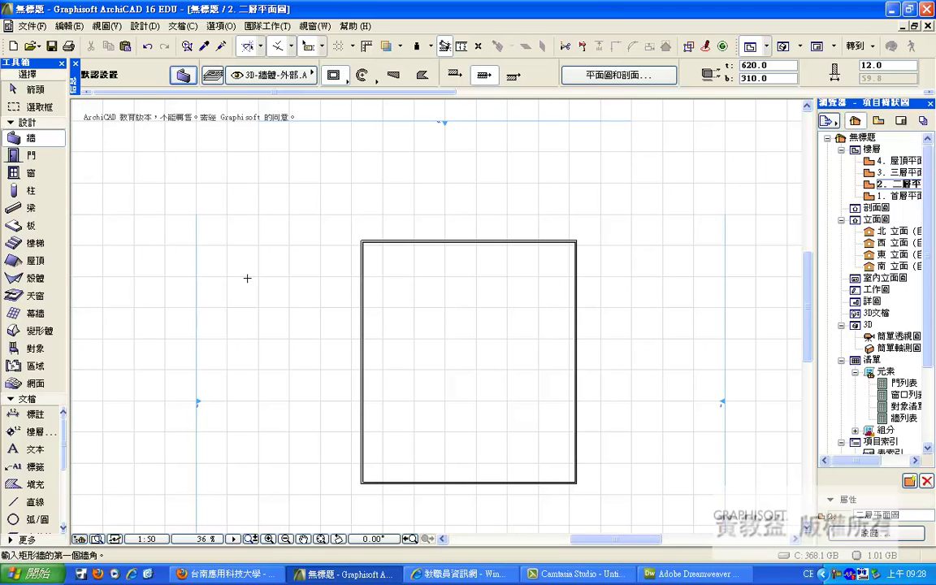
Set the default column to height 310 and a 72 by 72 core, anchored at its upper-left corner.
{"action": "double_click", "coordinate": [31, 190]}
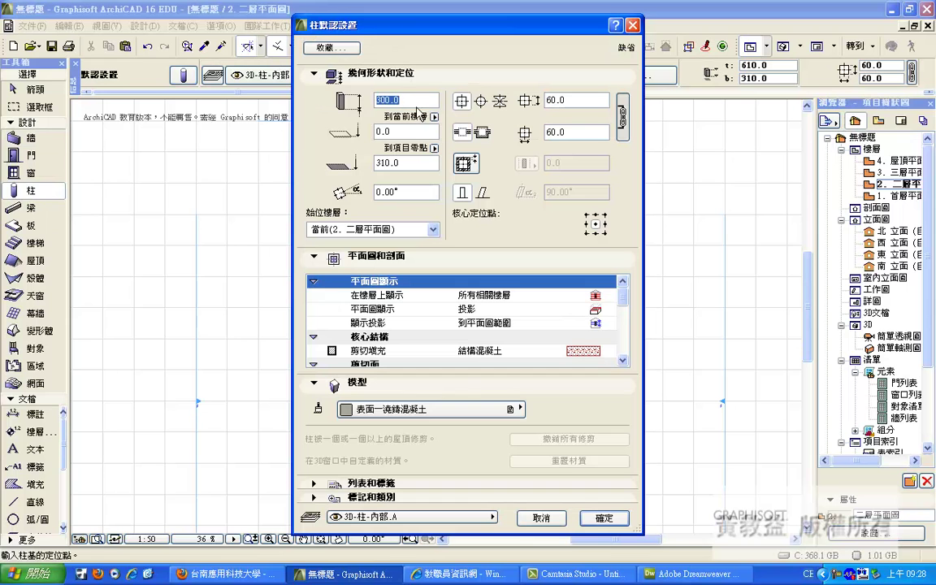
{"action": "type", "text": "310"}
{"action": "key", "text": "Tab"}
{"action": "type", "text": "72.0"}
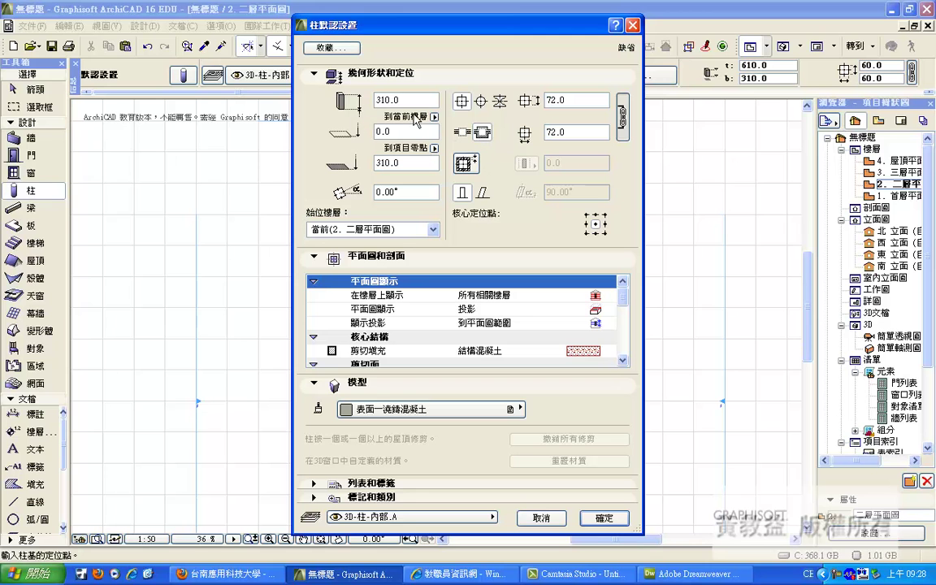
{"action": "left_click", "coordinate": [604, 517]}
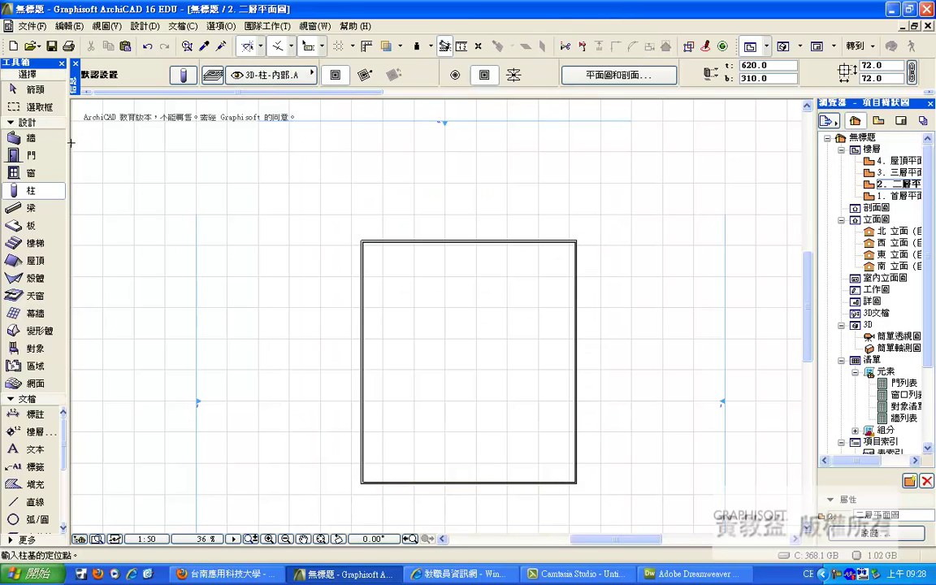
Review the default column settings without changing them and switch column placement to the rotated method.
{"action": "left_click", "coordinate": [184, 74]}
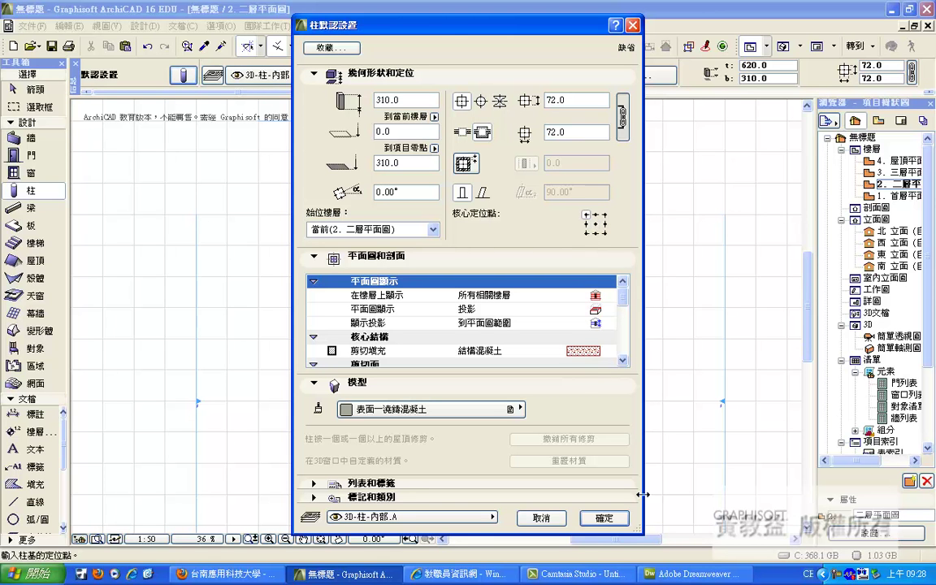
{"action": "left_click", "coordinate": [541, 518]}
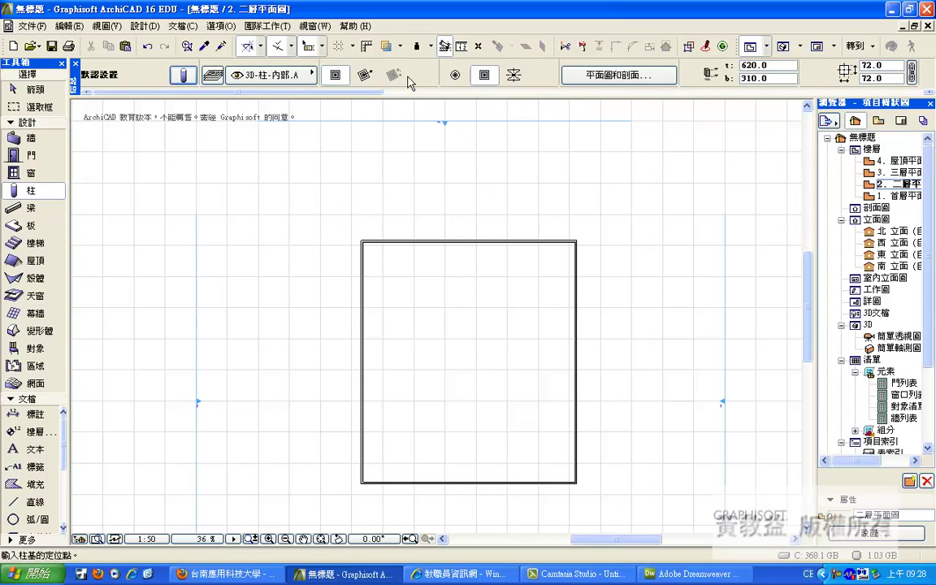
{"action": "left_click", "coordinate": [364, 75]}
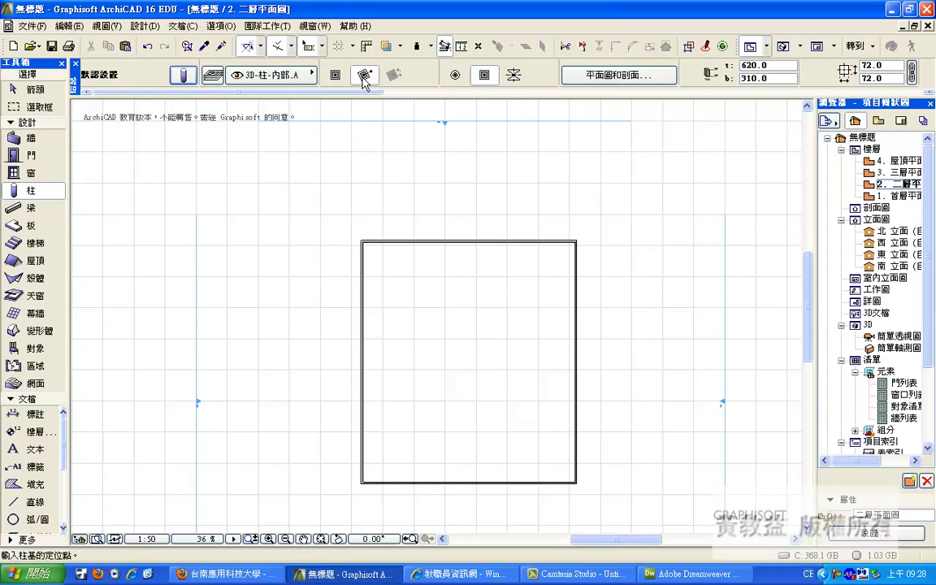
Try to place a rotated column at the upper-left corner of the wall rectangle.
{"action": "scroll", "coordinate": [358, 237], "scroll_direction": "up", "scroll_amount": 4}
{"action": "left_click", "coordinate": [361, 241]}
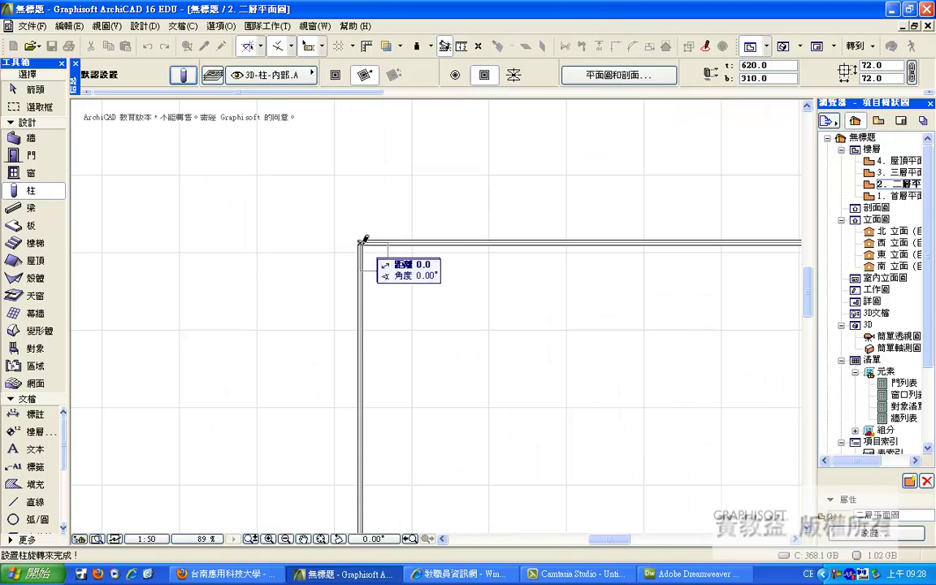
{"action": "left_click", "coordinate": [404, 239]}
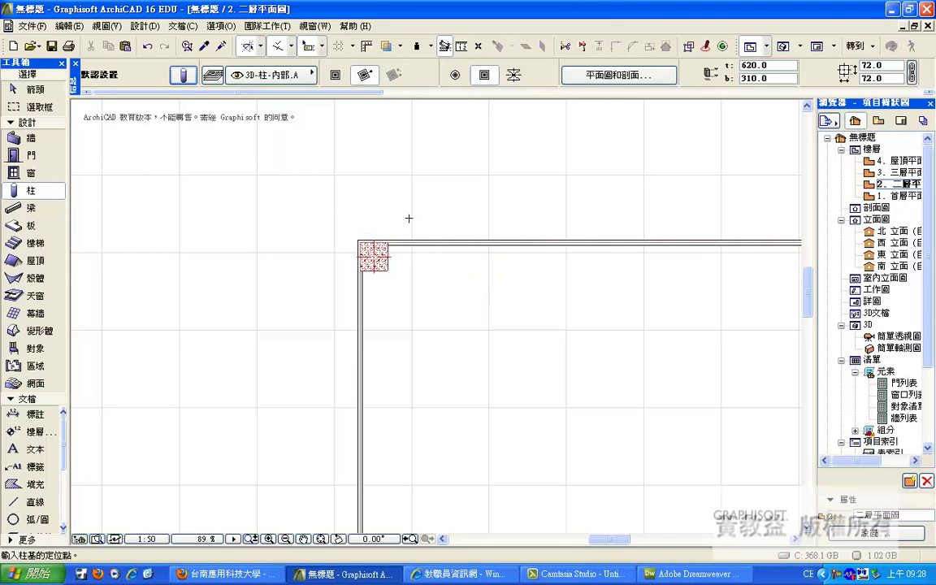
{"action": "key", "text": "ctrl+z"}
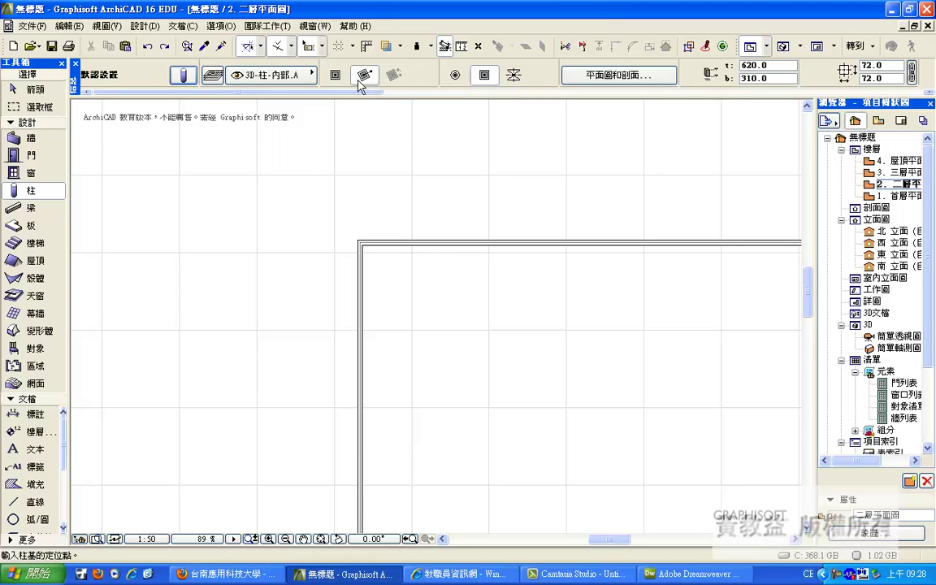
{"action": "left_click", "coordinate": [360, 242]}
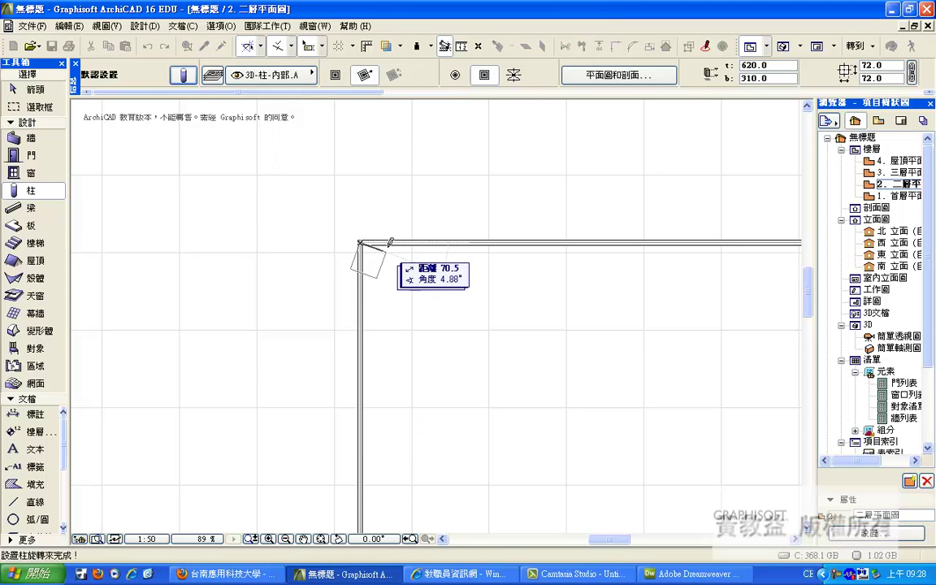
{"action": "key", "text": "Escape"}
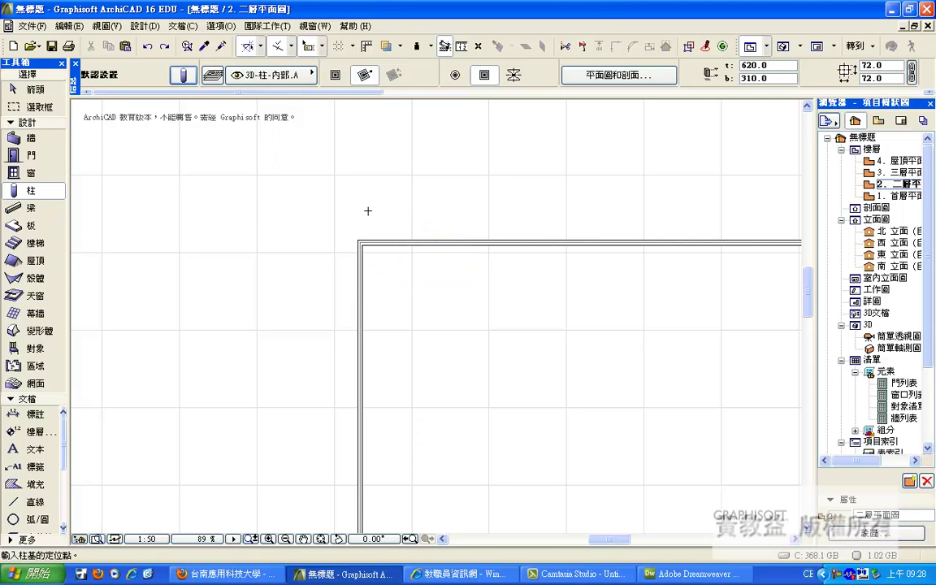
Select the whole wall and line rectangle on the plan and delete it.
{"action": "key", "text": "ctrl+'"}
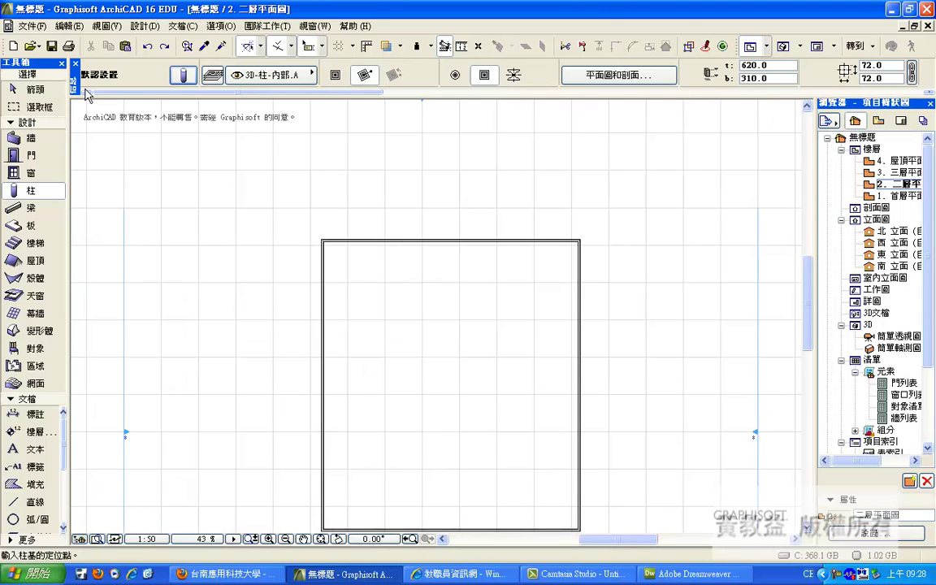
{"action": "key", "text": "shift+F1"}
{"action": "left_click", "coordinate": [268, 207]}
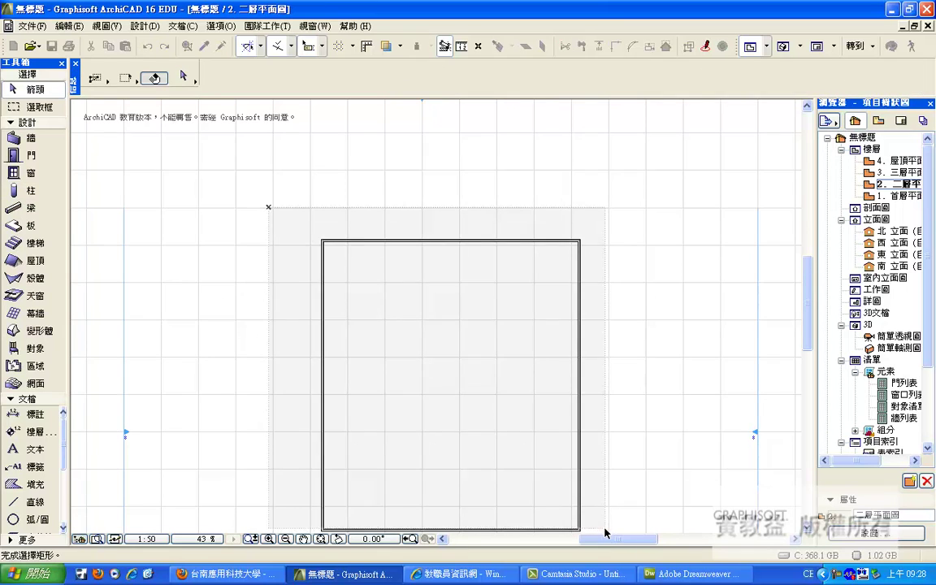
{"action": "left_click", "coordinate": [604, 532]}
{"action": "key", "text": "Delete"}
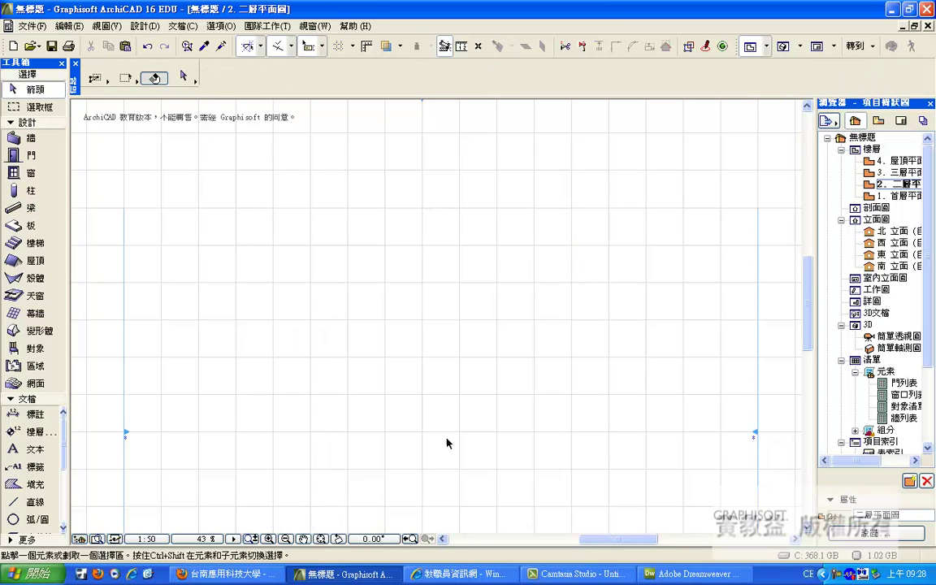
Draw a smaller rectangle of lines and trace it with rectangular walls using the outside-face reference line.
{"action": "left_click", "coordinate": [33, 501]}
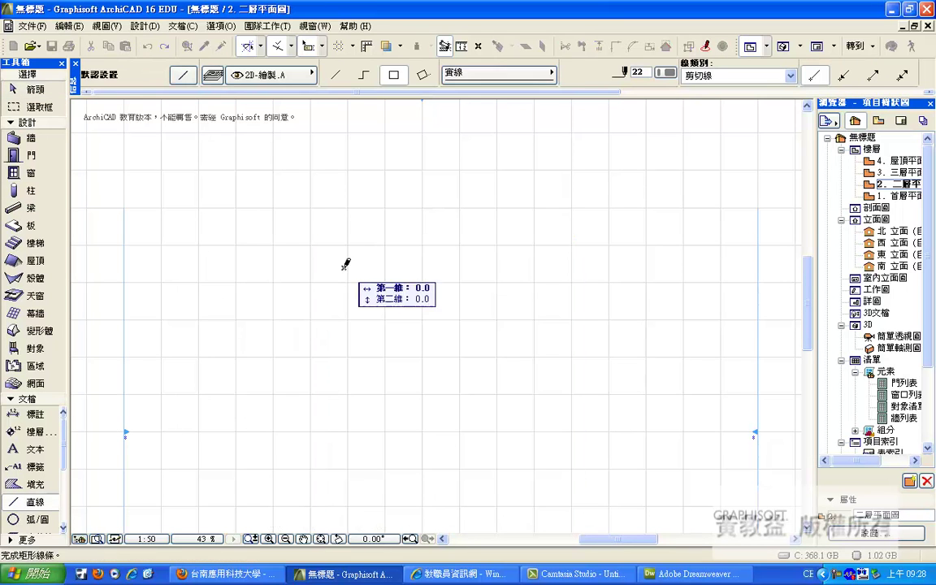
{"action": "left_click", "coordinate": [465, 372]}
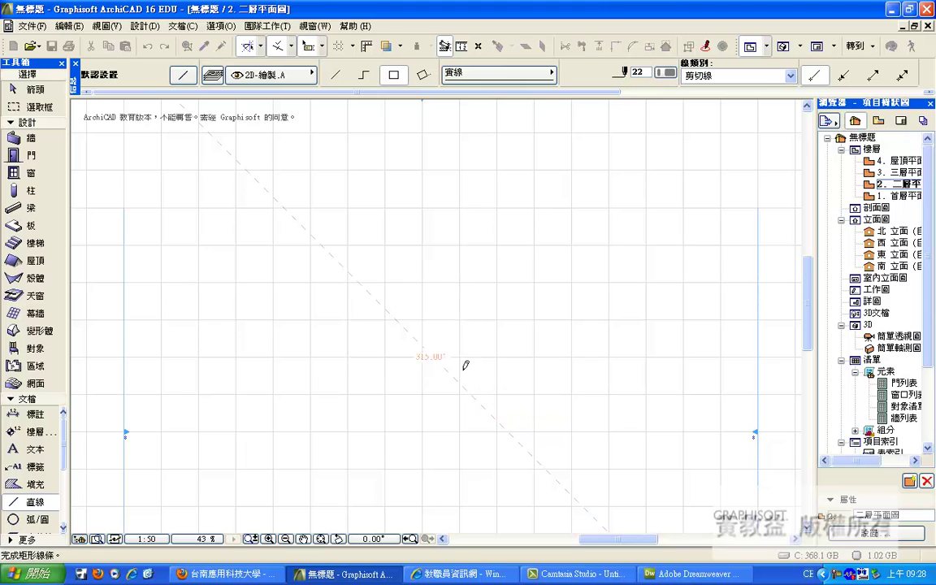
{"action": "left_click", "coordinate": [32, 138]}
{"action": "left_click", "coordinate": [455, 75]}
{"action": "left_click", "coordinate": [345, 268]}
{"action": "left_click", "coordinate": [465, 371]}
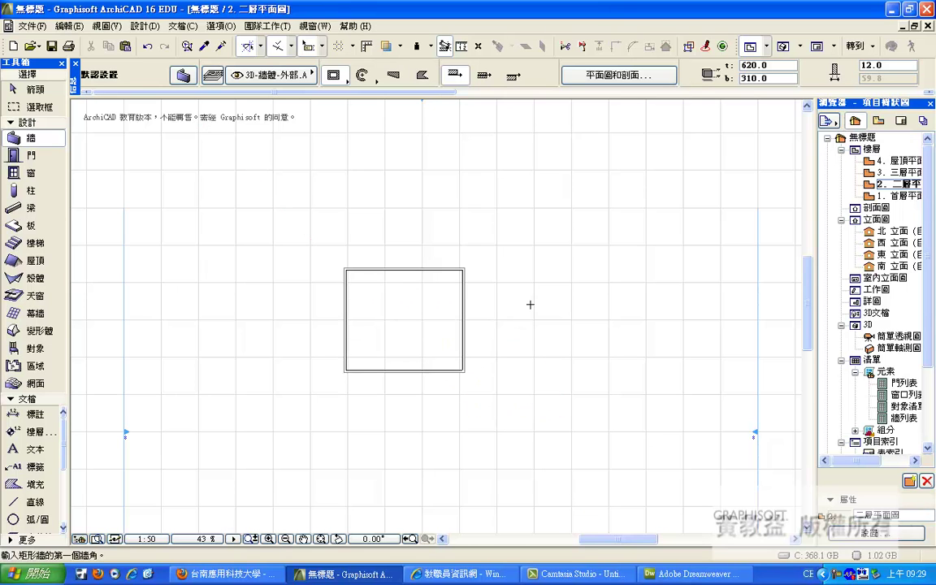
Place 72 by 72 columns at all four outer corners of the rectangular walls, aligned with the walls using the rotated method.
{"action": "scroll", "coordinate": [433, 398], "scroll_direction": "up", "scroll_amount": 3}
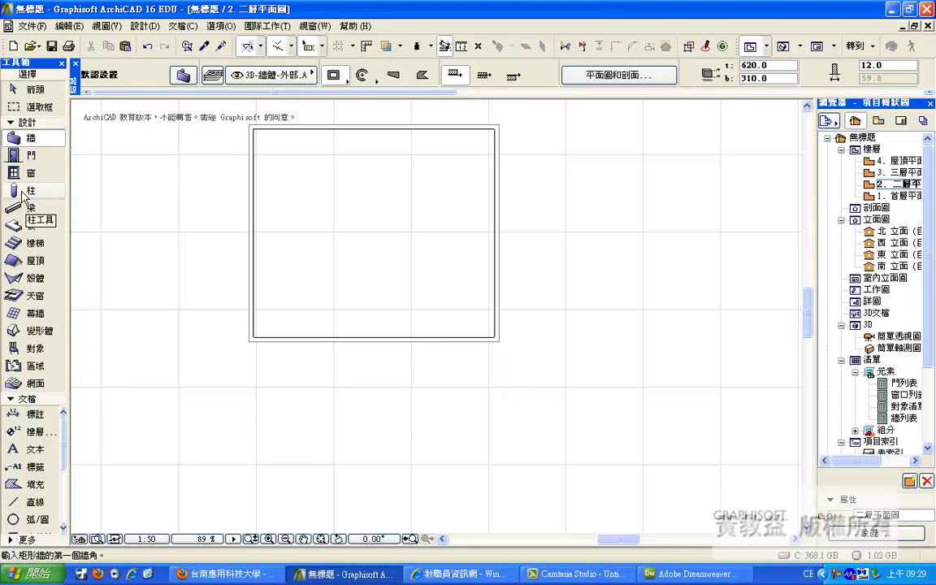
{"action": "scroll", "coordinate": [510, 420], "scroll_direction": "down", "scroll_amount": 1}
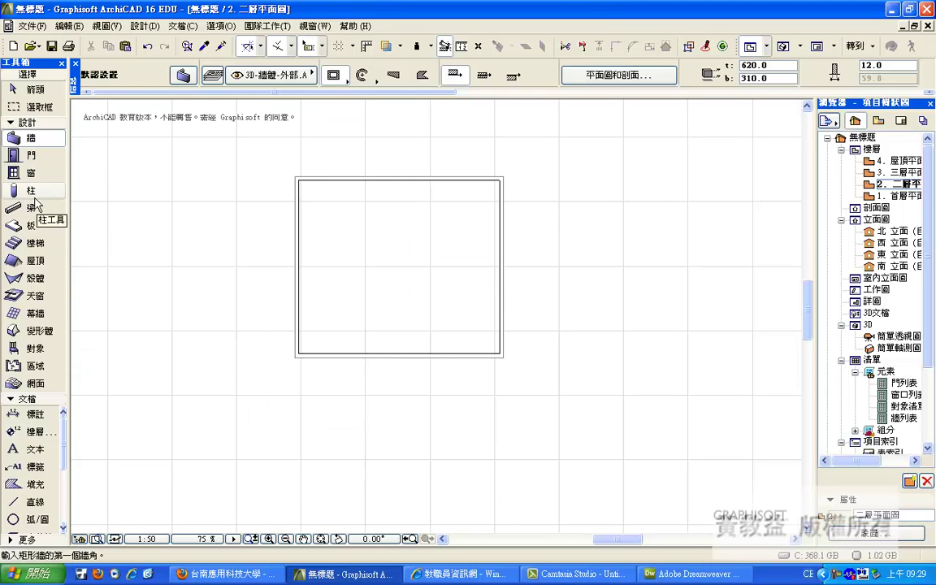
{"action": "left_click", "coordinate": [24, 190]}
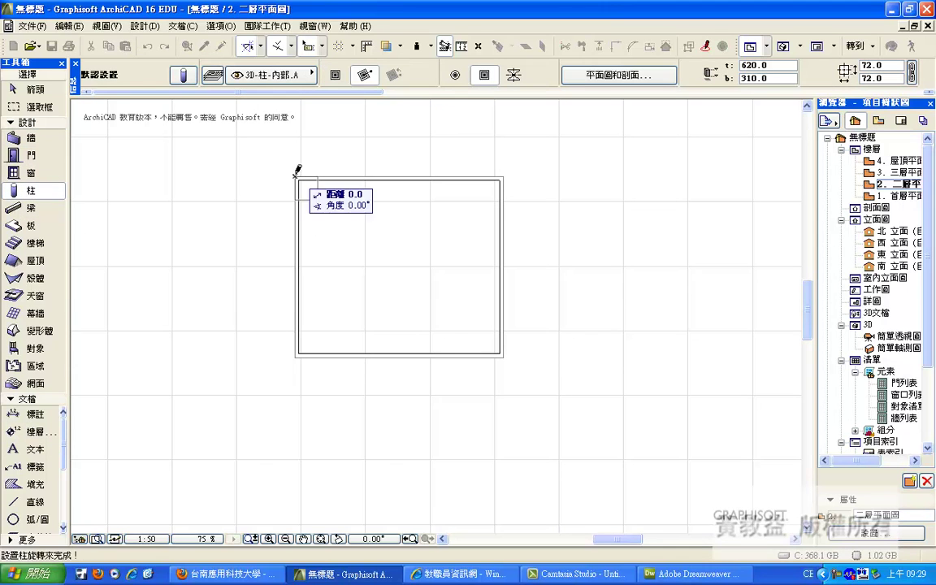
{"action": "left_click", "coordinate": [297, 178]}
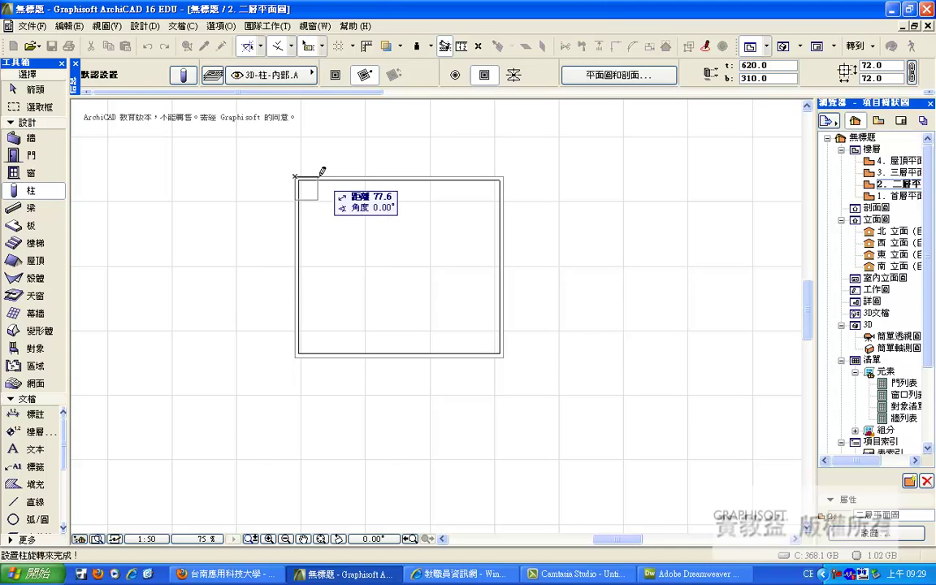
{"action": "left_click", "coordinate": [503, 176]}
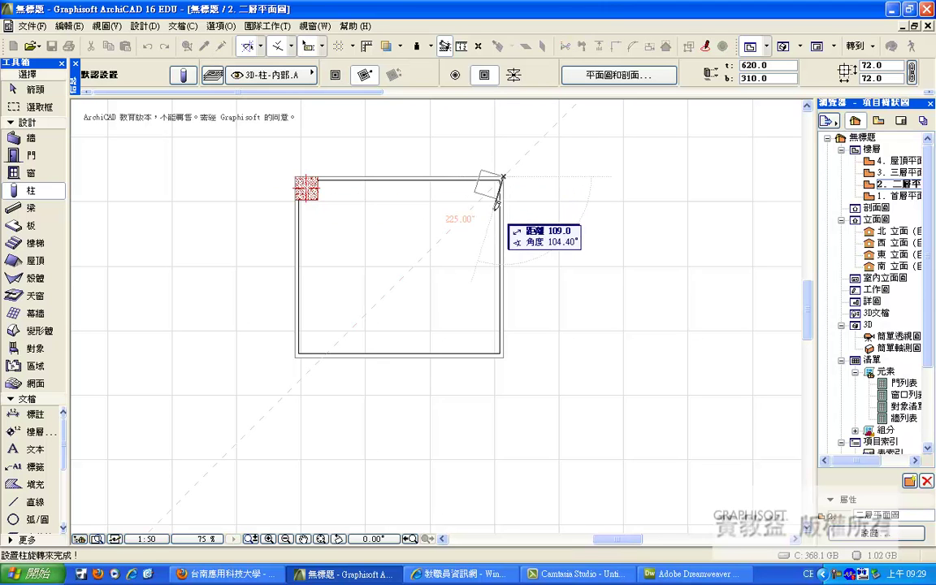
{"action": "left_click", "coordinate": [503, 201]}
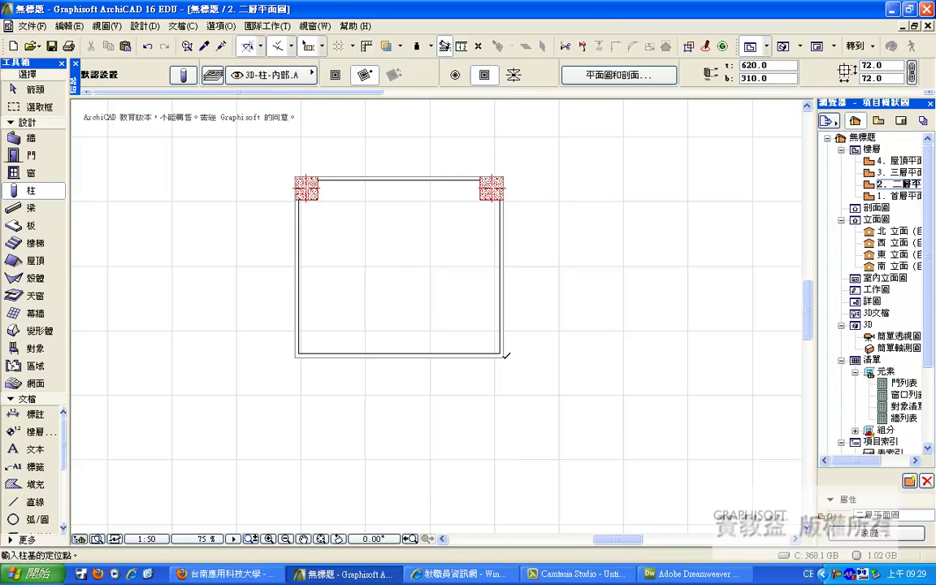
{"action": "left_click", "coordinate": [503, 355]}
{"action": "left_click", "coordinate": [428, 355]}
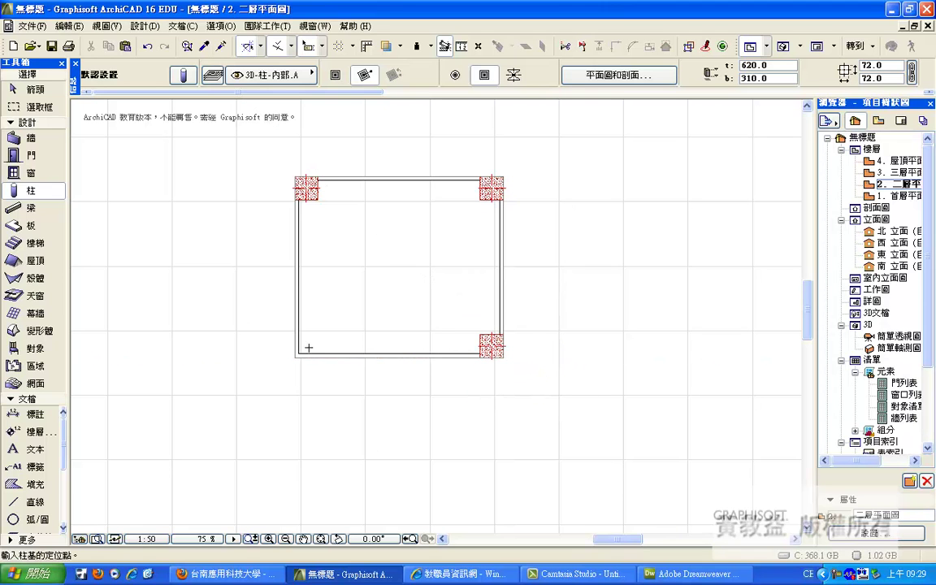
{"action": "left_click", "coordinate": [297, 354]}
{"action": "left_click", "coordinate": [296, 288]}
Cut all walls, lines and columns from the second-floor plan and paste them in the same position on the first-floor plan.
{"action": "left_click", "coordinate": [37, 90]}
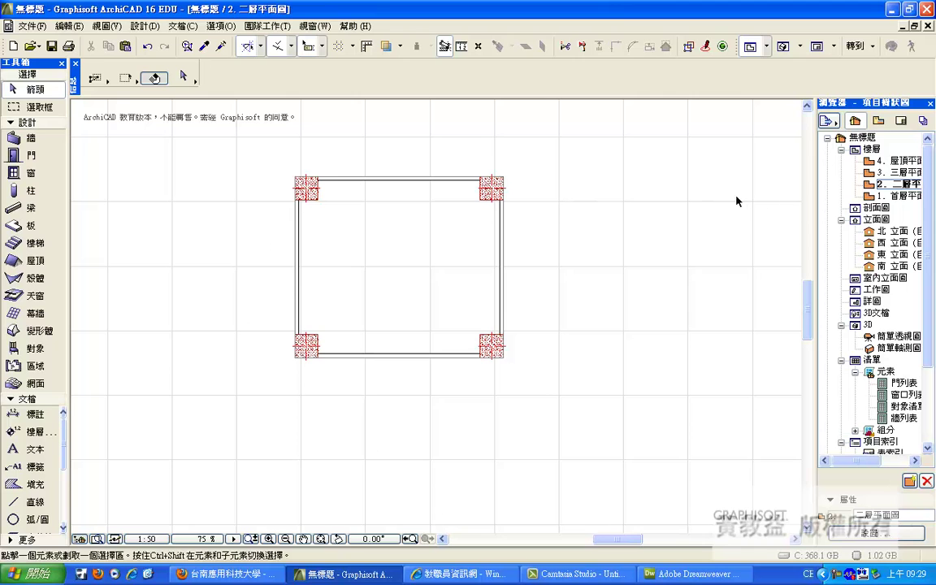
{"action": "double_click", "coordinate": [898, 172]}
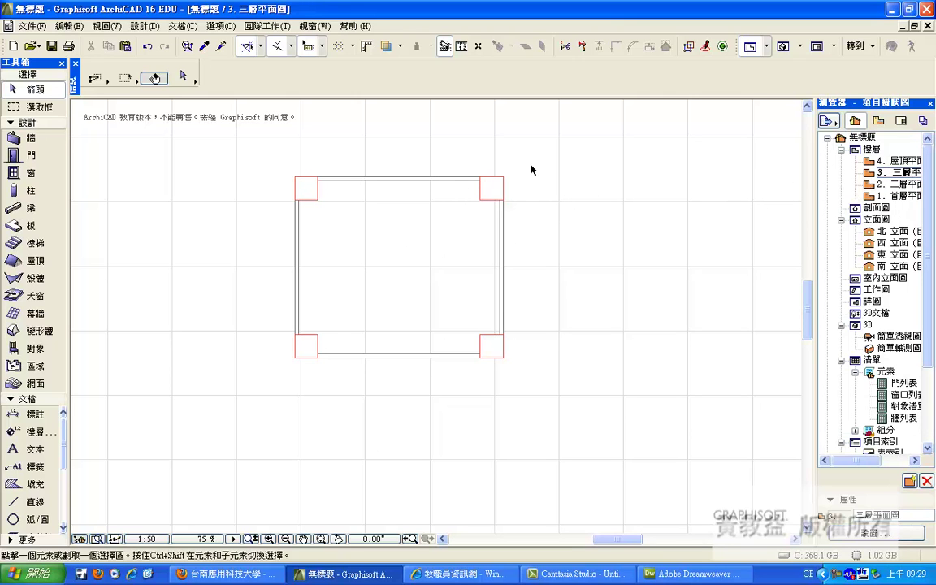
{"action": "double_click", "coordinate": [871, 193]}
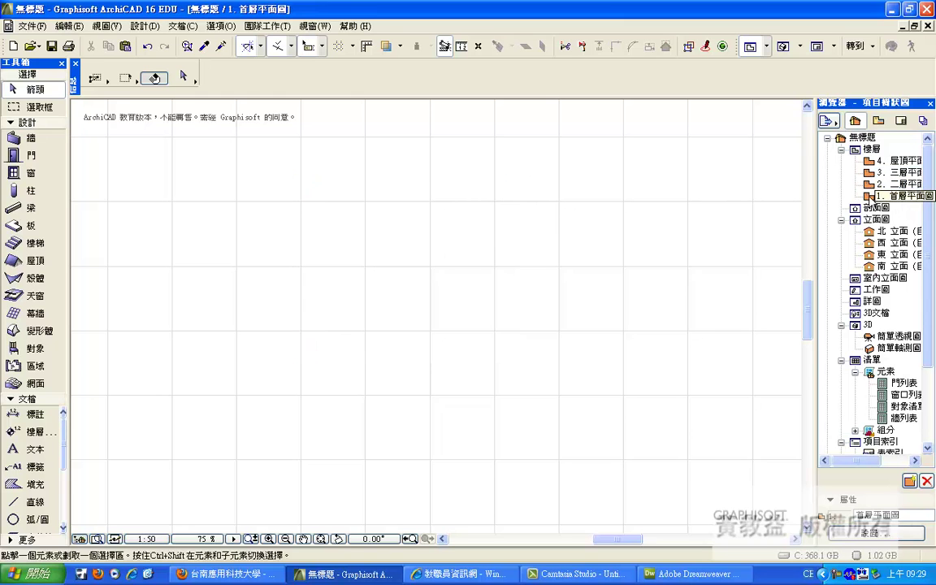
{"action": "double_click", "coordinate": [870, 186]}
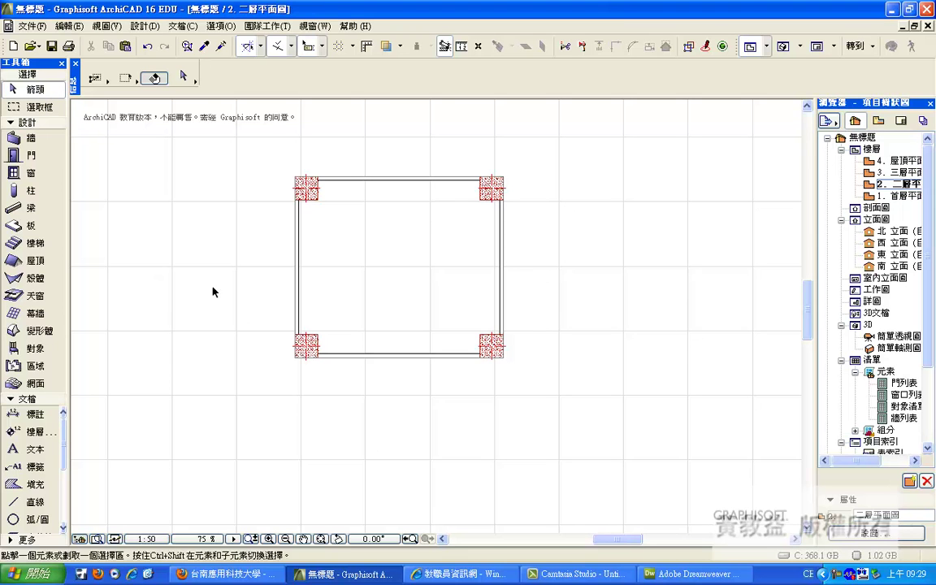
{"action": "left_click_drag", "start_coordinate": [254, 154], "coordinate": [545, 382]}
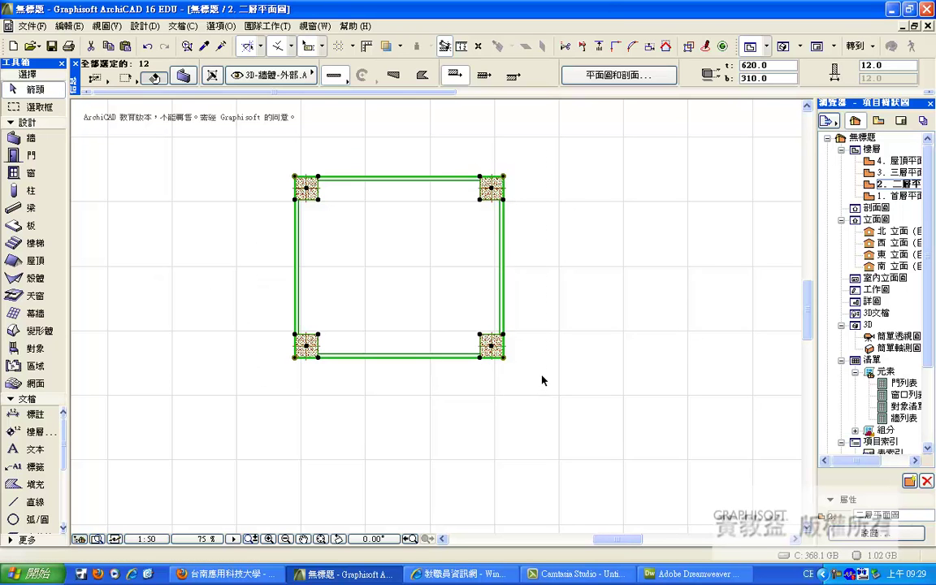
{"action": "key", "text": "Delete"}
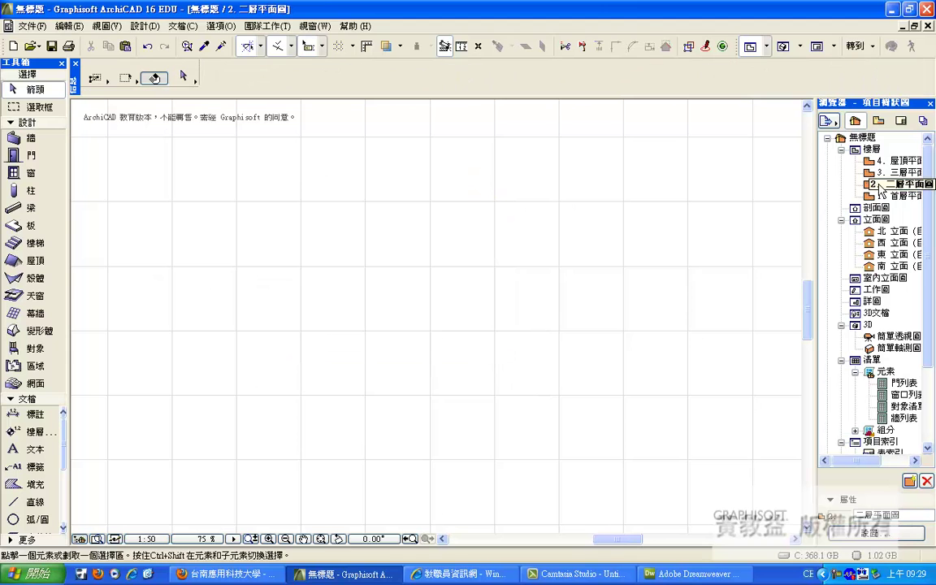
{"action": "double_click", "coordinate": [881, 197]}
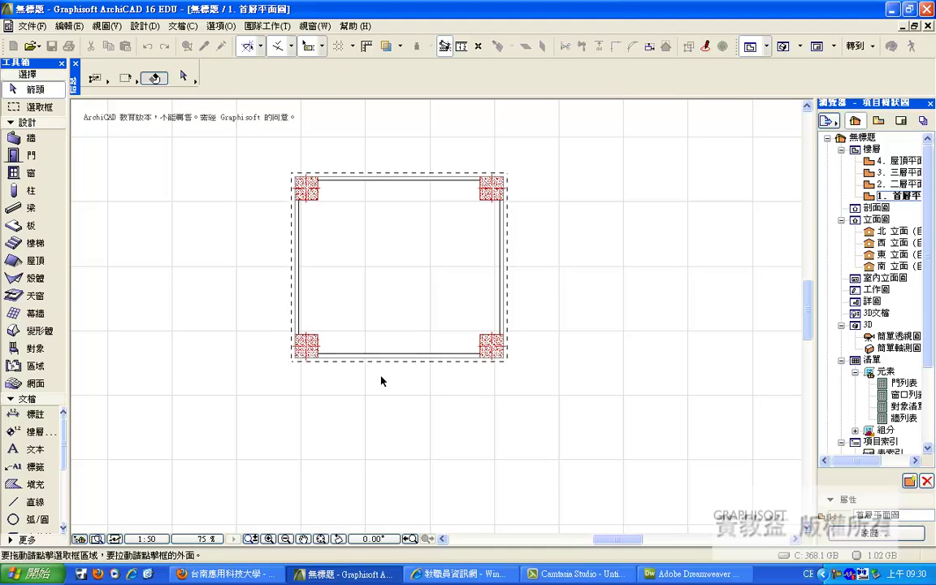
{"action": "left_click", "coordinate": [640, 305]}
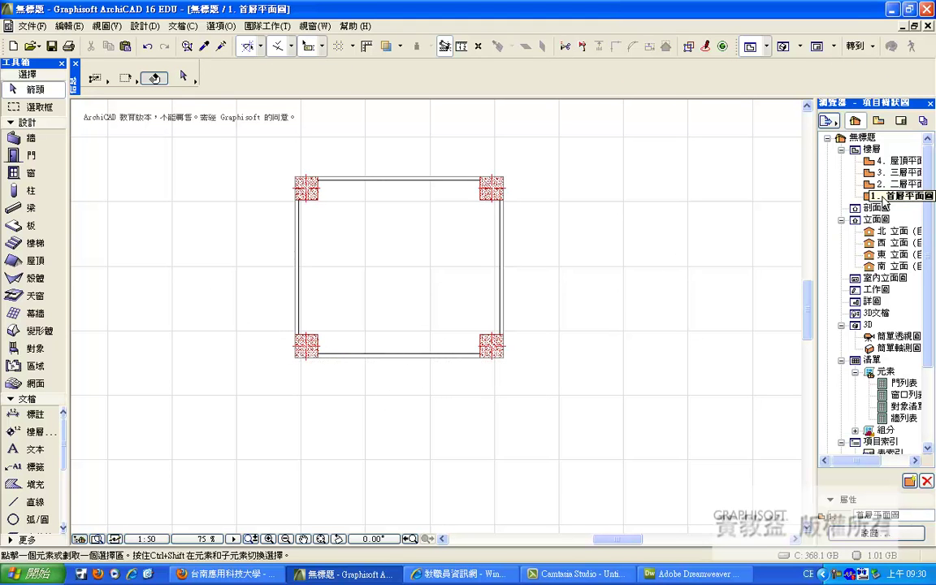
Review the height settings of the first-floor upper-left column and the walls, and check them against the story heights.
{"action": "left_click", "coordinate": [309, 195]}
{"action": "double_click", "coordinate": [313, 197]}
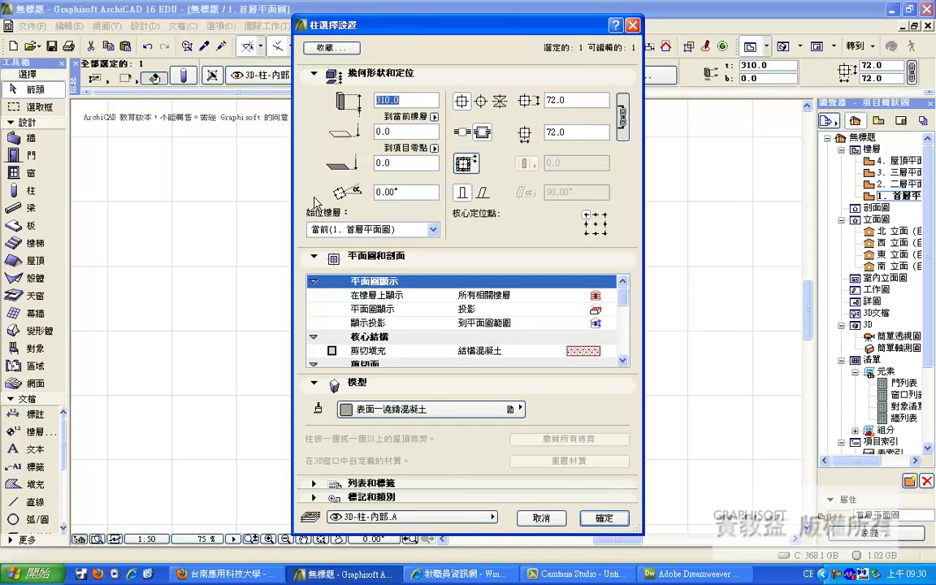
{"action": "left_click", "coordinate": [541, 518]}
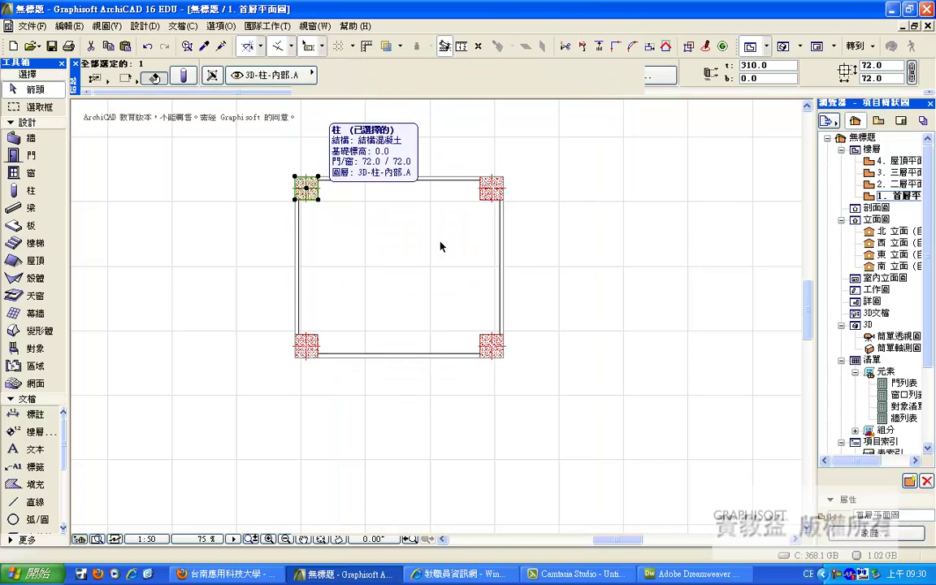
{"action": "left_click", "coordinate": [401, 181]}
{"action": "double_click", "coordinate": [410, 192]}
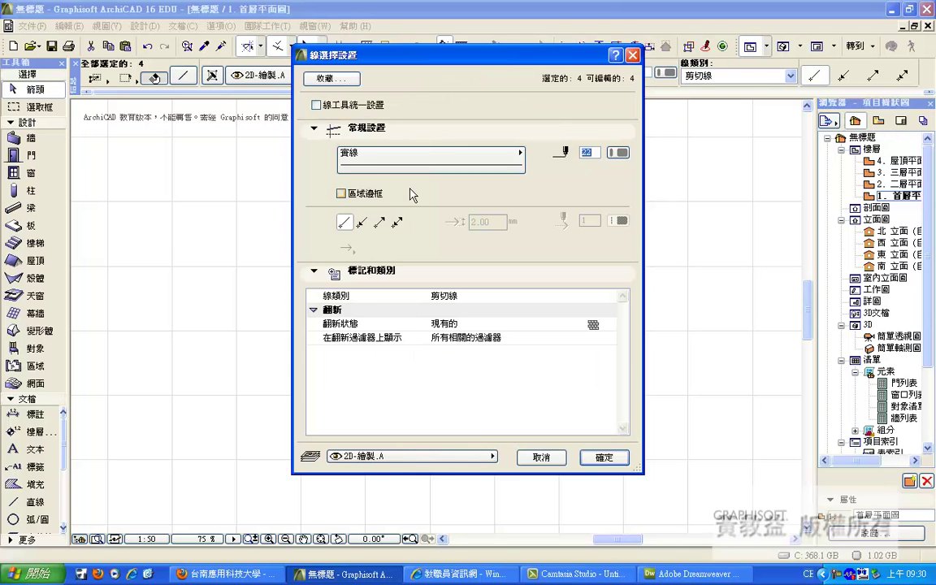
{"action": "left_click", "coordinate": [541, 458]}
{"action": "left_click", "coordinate": [408, 214]}
{"action": "left_click", "coordinate": [394, 187]}
{"action": "double_click", "coordinate": [394, 189]}
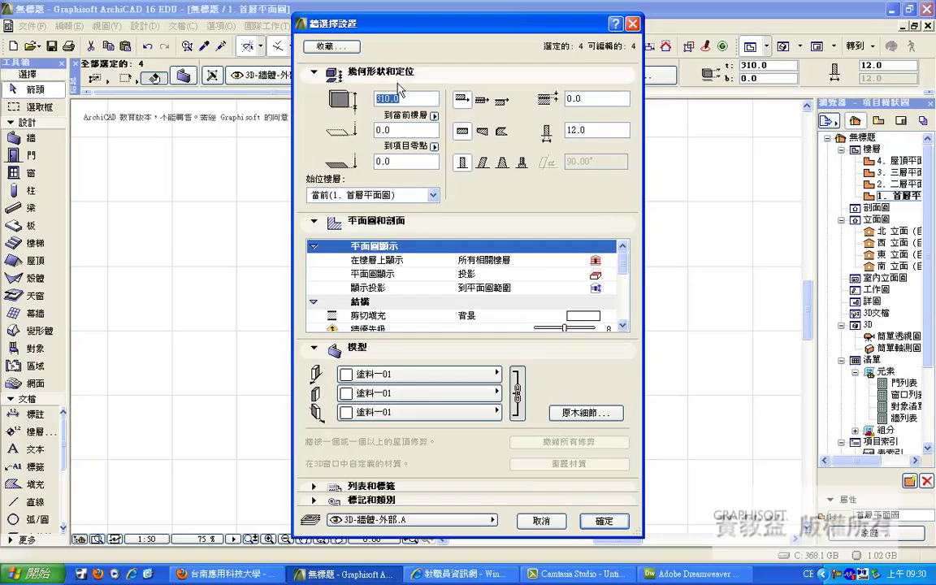
{"action": "left_click", "coordinate": [604, 521]}
{"action": "left_click", "coordinate": [361, 149]}
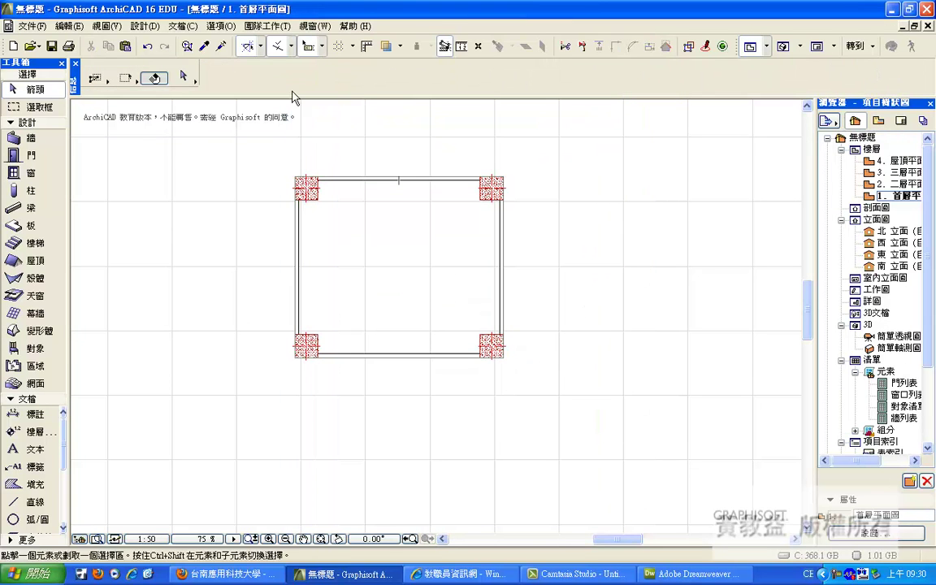
{"action": "left_click", "coordinate": [144, 26]}
{"action": "left_click", "coordinate": [187, 56]}
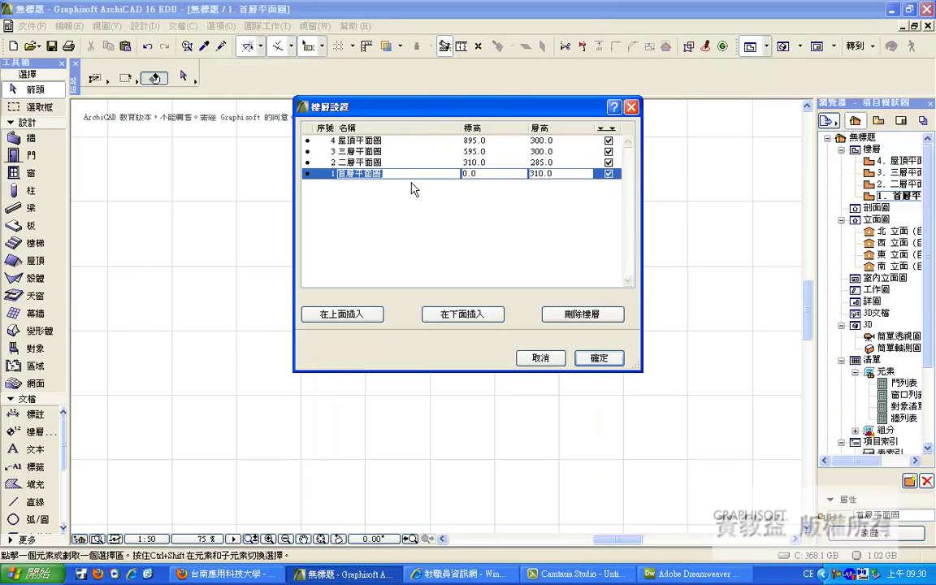
{"action": "left_click", "coordinate": [554, 357]}
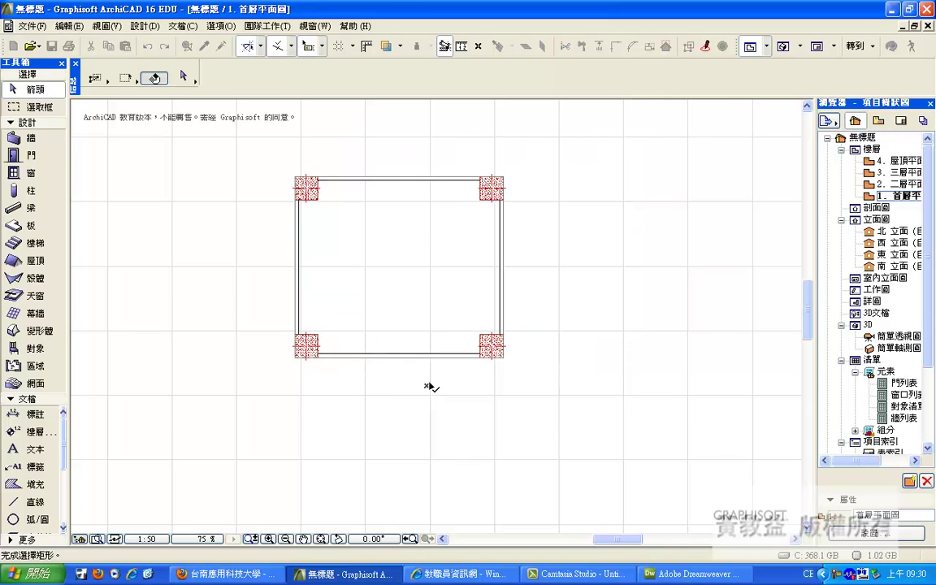
Open the second-floor plan and display the first floor beneath it as a trace reference.
{"action": "double_click", "coordinate": [898, 183]}
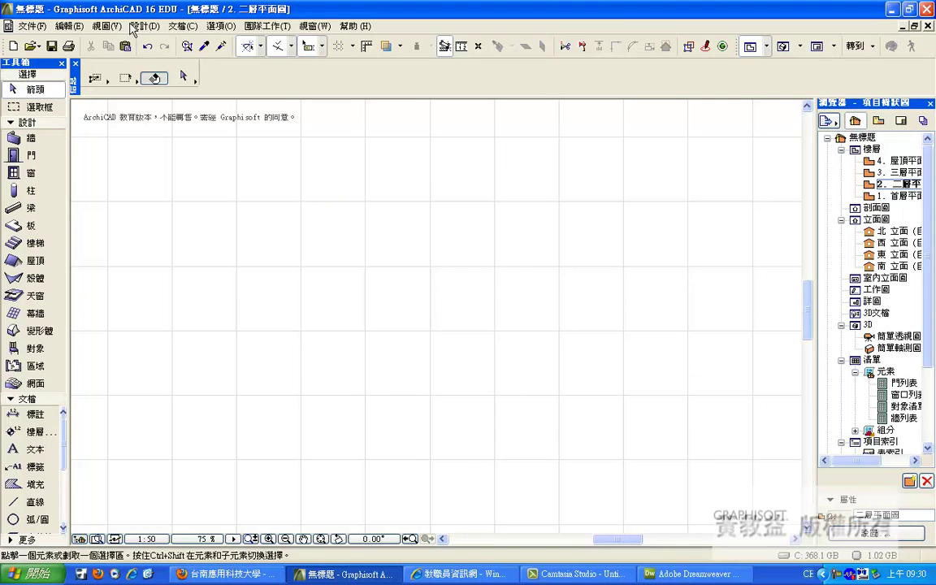
{"action": "left_click", "coordinate": [105, 26]}
{"action": "left_click", "coordinate": [138, 80]}
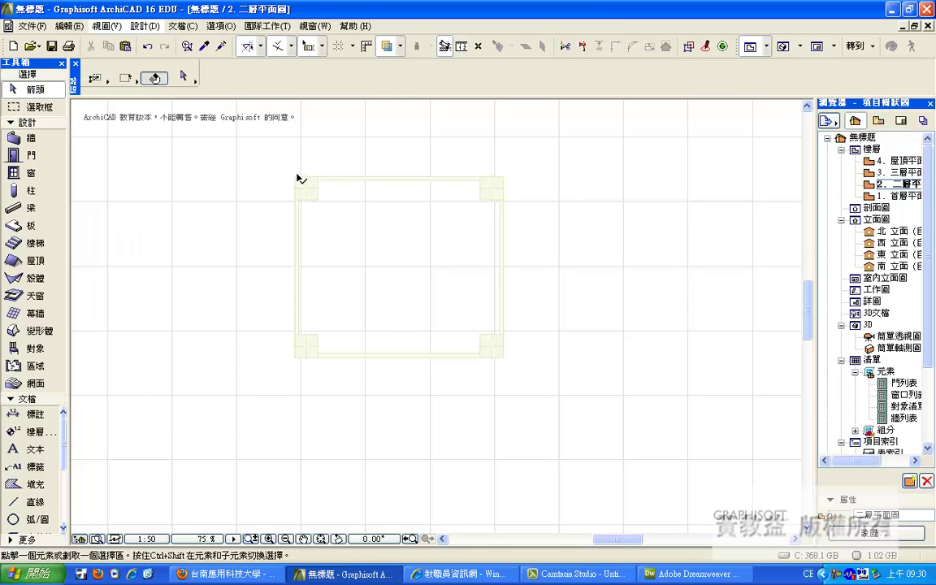
Set the default wall height to 285 and draw rectangular walls over the traced outline on the second floor.
{"action": "double_click", "coordinate": [31, 138]}
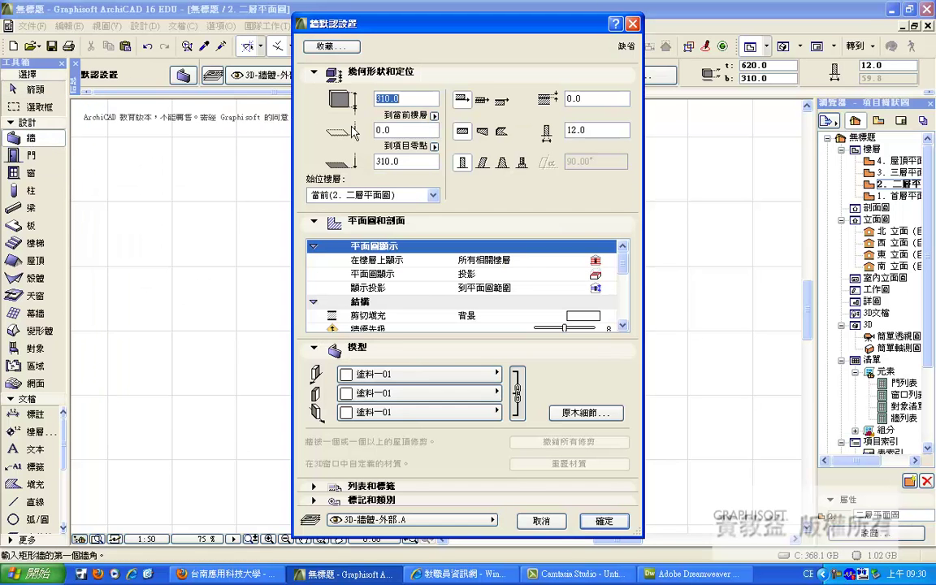
{"action": "type", "text": "285"}
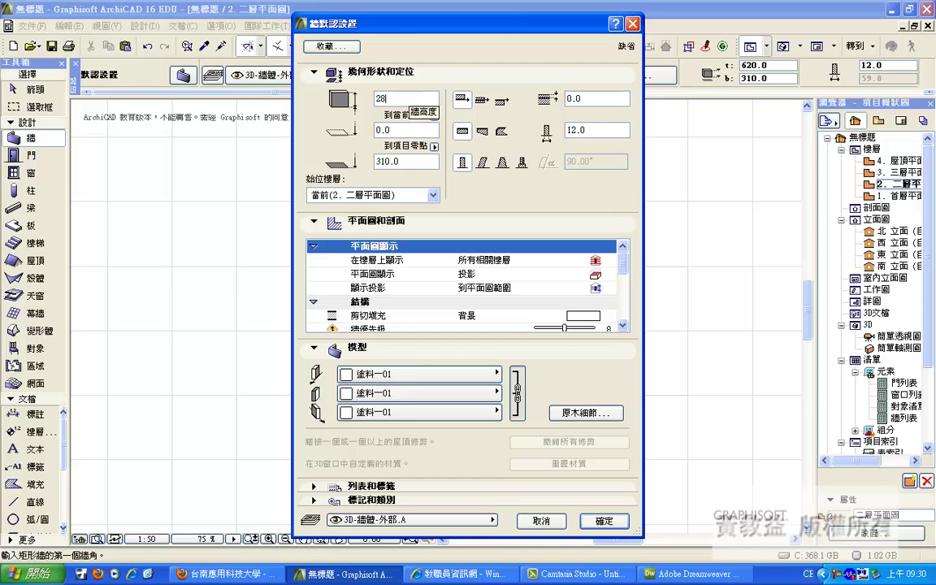
{"action": "key", "text": "Return"}
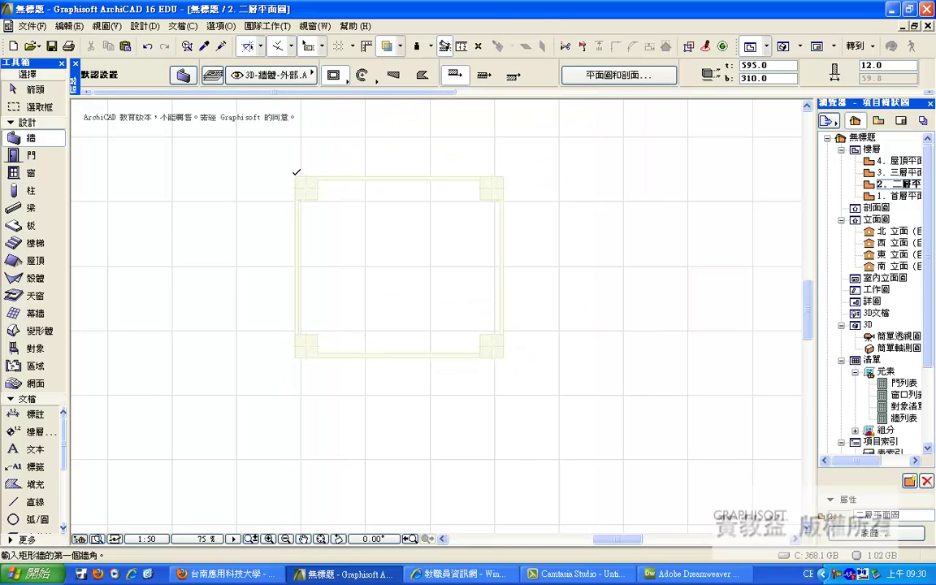
{"action": "left_click", "coordinate": [299, 178]}
{"action": "left_click", "coordinate": [504, 356]}
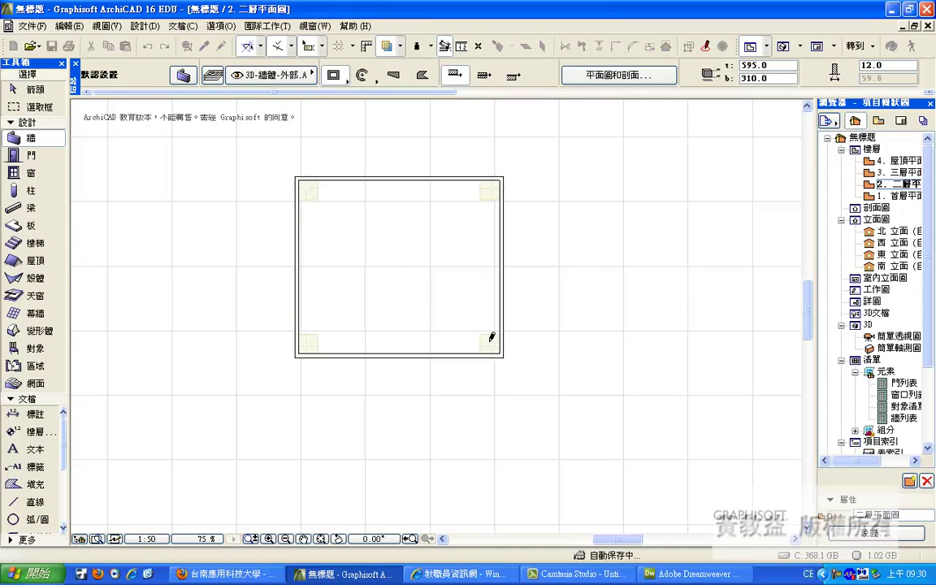
{"action": "left_click", "coordinate": [31, 174]}
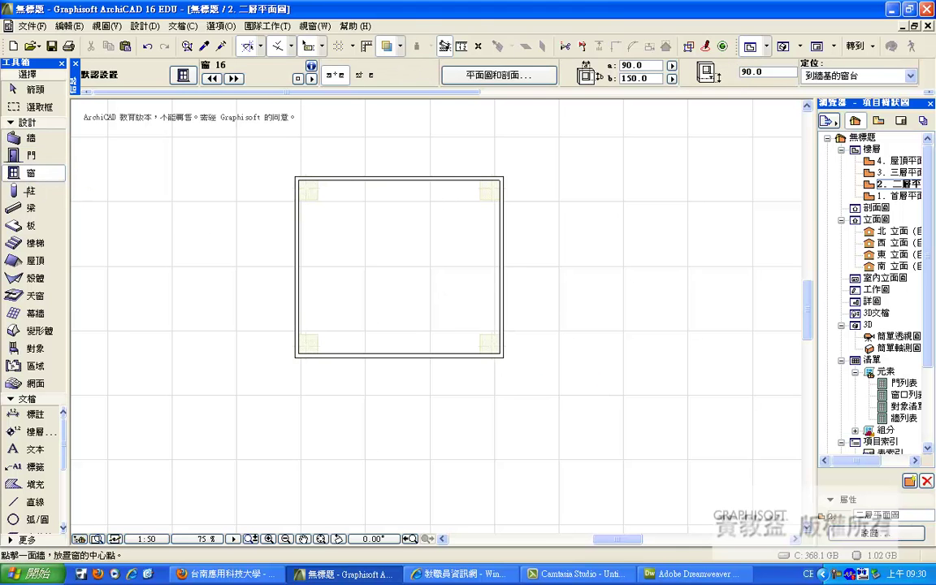
{"action": "key", "text": "ctrl+t"}
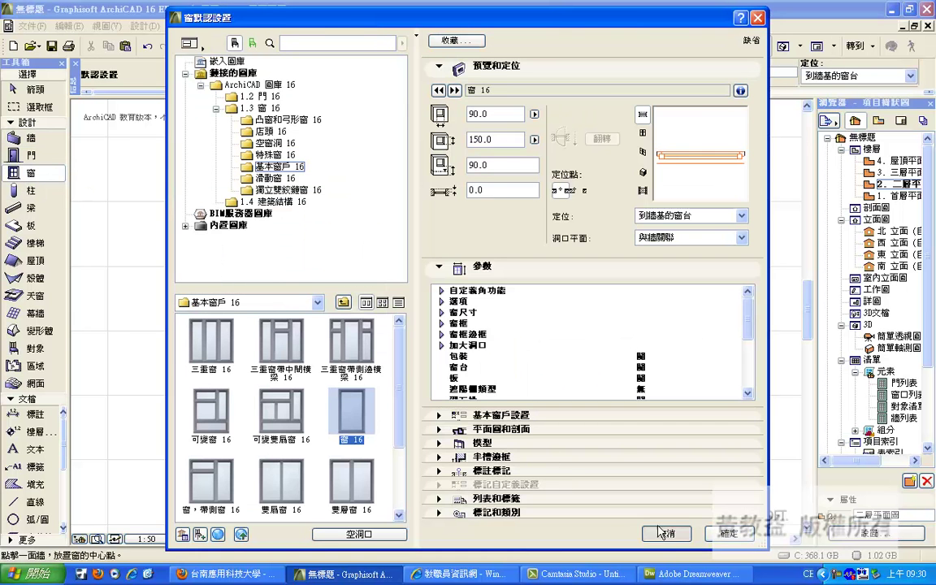
{"action": "left_click", "coordinate": [603, 496]}
Set the default column height to 285 and place a 72 by 72 column at the upper-left corner of the second-floor walls.
{"action": "left_click", "coordinate": [54, 189]}
{"action": "key", "text": "ctrl+t"}
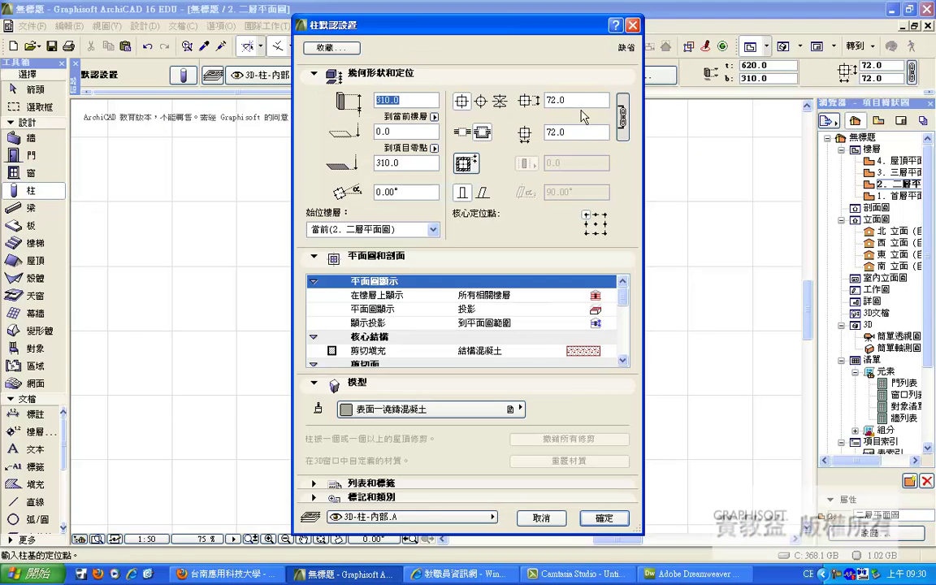
{"action": "type", "text": "285"}
{"action": "key", "text": "Return"}
{"action": "left_click", "coordinate": [297, 177]}
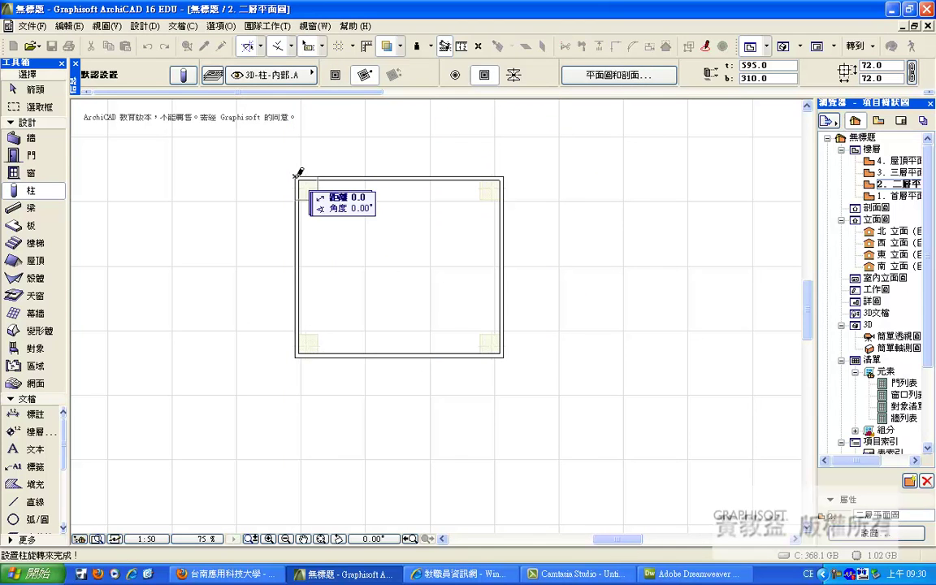
{"action": "left_click", "coordinate": [354, 177]}
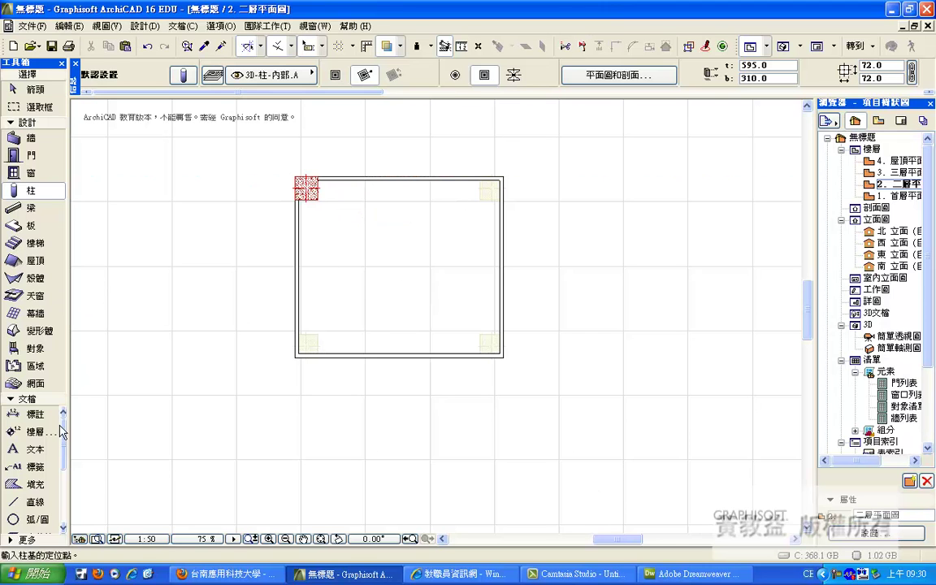
Cut a horizontal section through the middle of the plan, looking toward its upper wall and finishing with the Control Box, and open the section view.
{"action": "left_click", "coordinate": [35, 414]}
{"action": "scroll", "coordinate": [65, 507], "scroll_direction": "down", "scroll_amount": 2}
{"action": "left_click", "coordinate": [38, 484]}
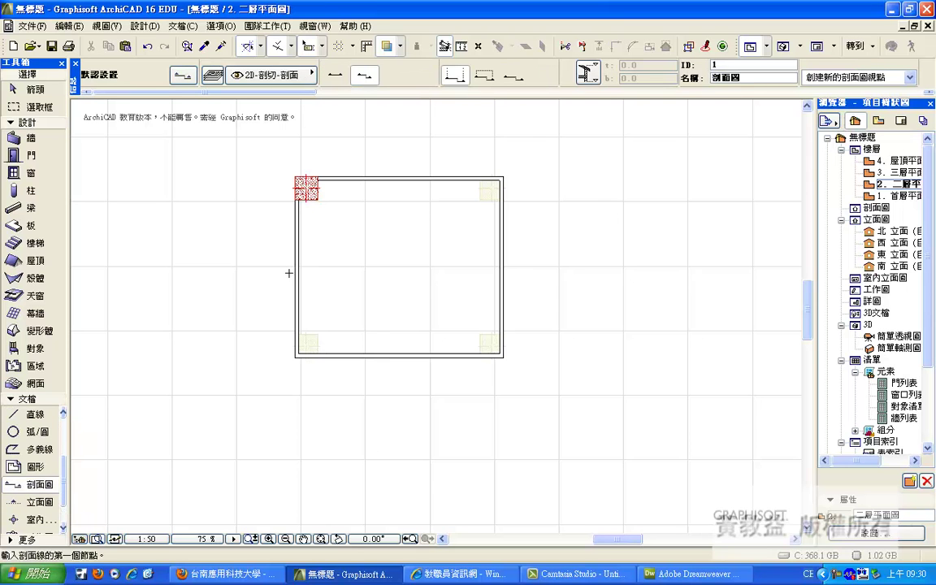
{"action": "left_click", "coordinate": [255, 264]}
{"action": "left_click", "coordinate": [532, 262]}
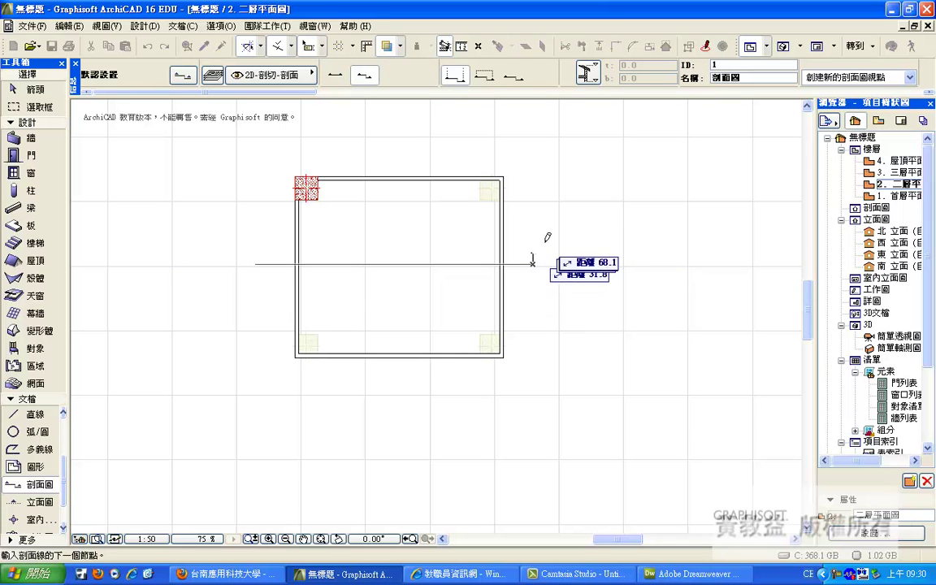
{"action": "left_click", "coordinate": [316, 26]}
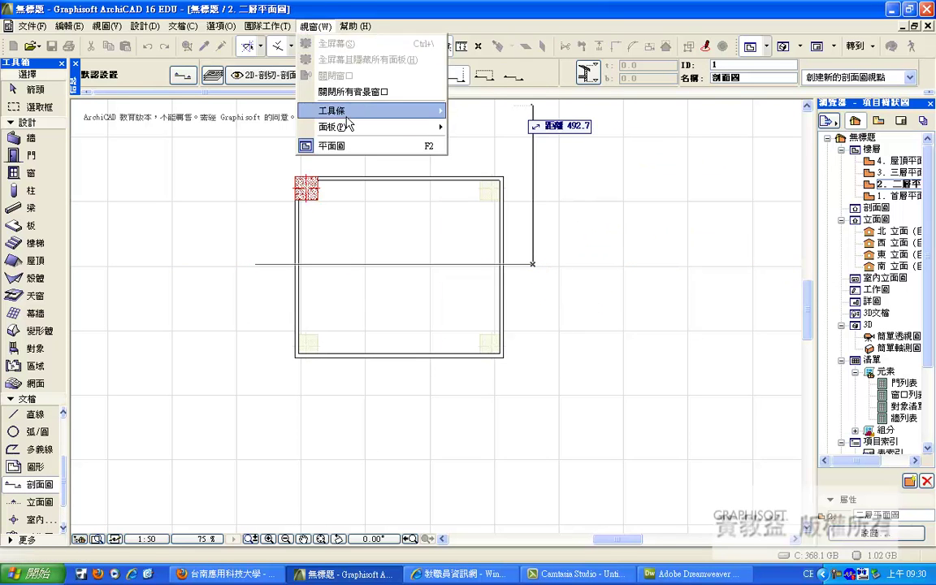
{"action": "mouse_move", "coordinate": [341, 126]}
{"action": "left_click", "coordinate": [485, 494]}
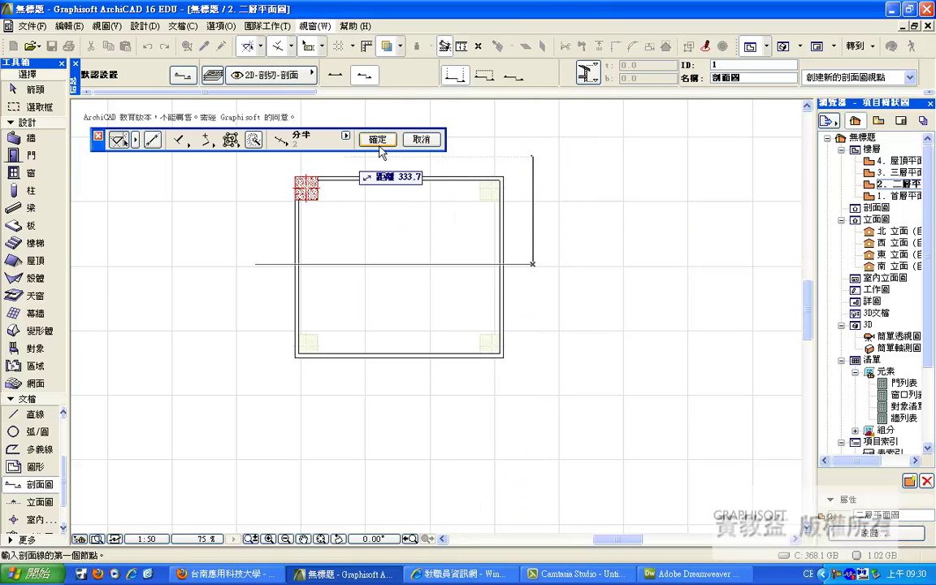
{"action": "left_click", "coordinate": [559, 206]}
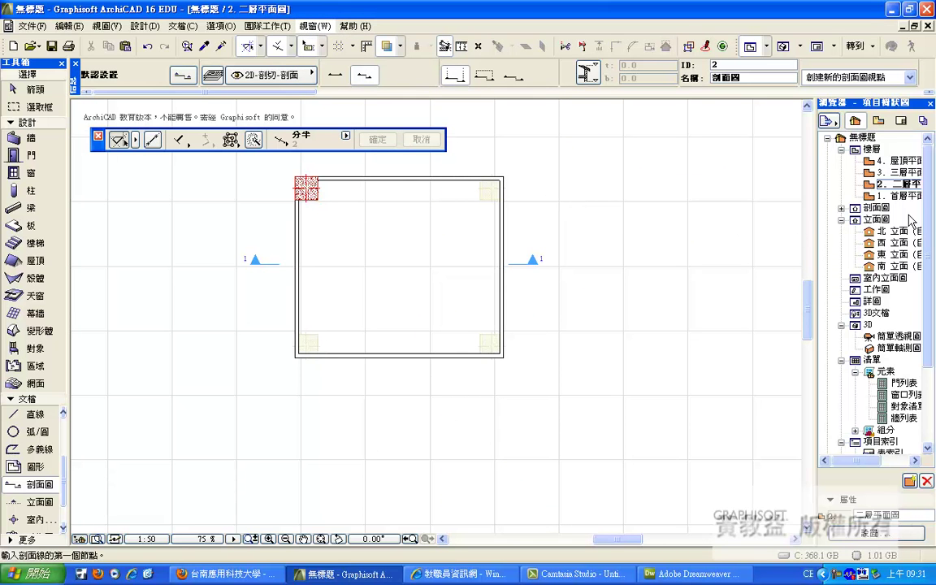
{"action": "double_click", "coordinate": [881, 208]}
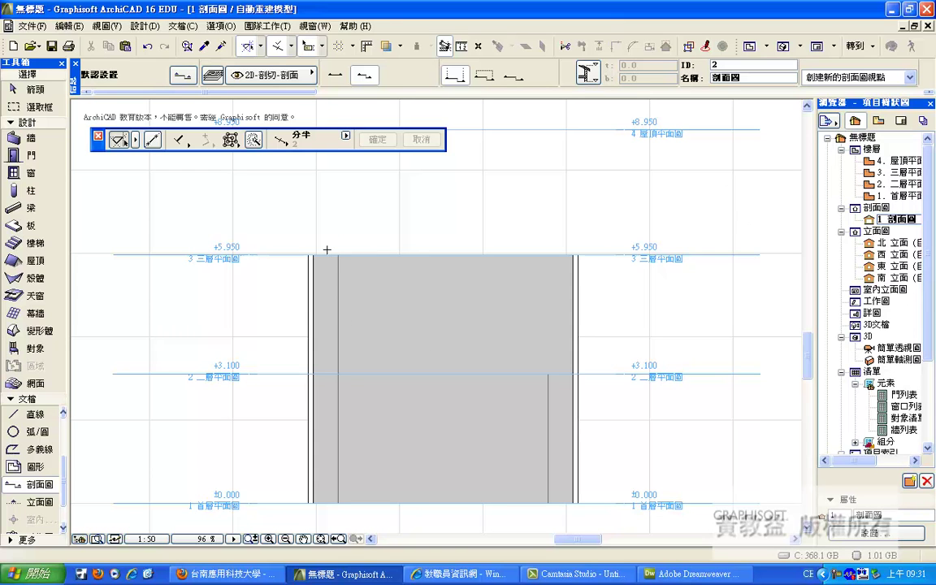
Delete the walls and column on the second-floor plan while keeping the section marker.
{"action": "double_click", "coordinate": [871, 185]}
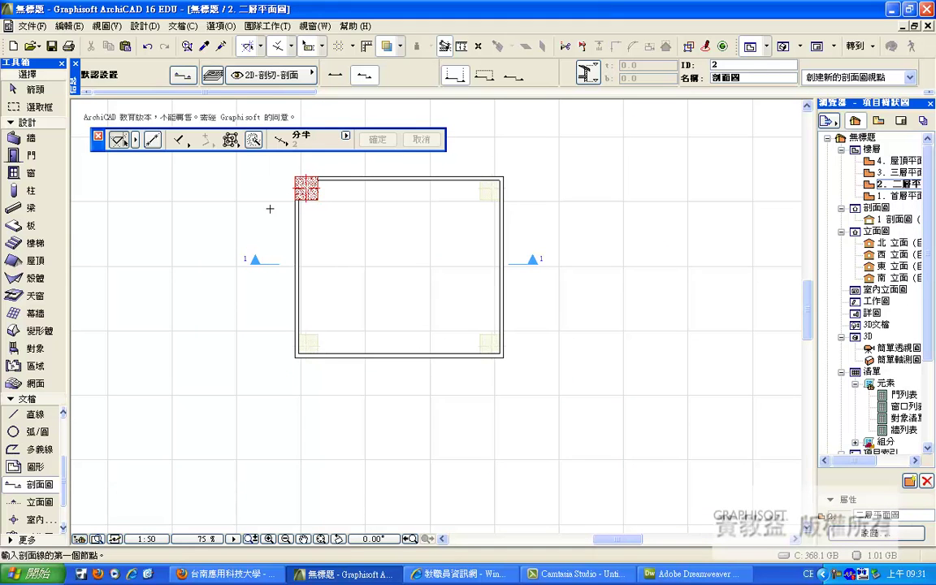
{"action": "left_click", "coordinate": [13, 90]}
{"action": "left_click_drag", "start_coordinate": [273, 167], "coordinate": [512, 377]}
{"action": "key", "text": "Delete"}
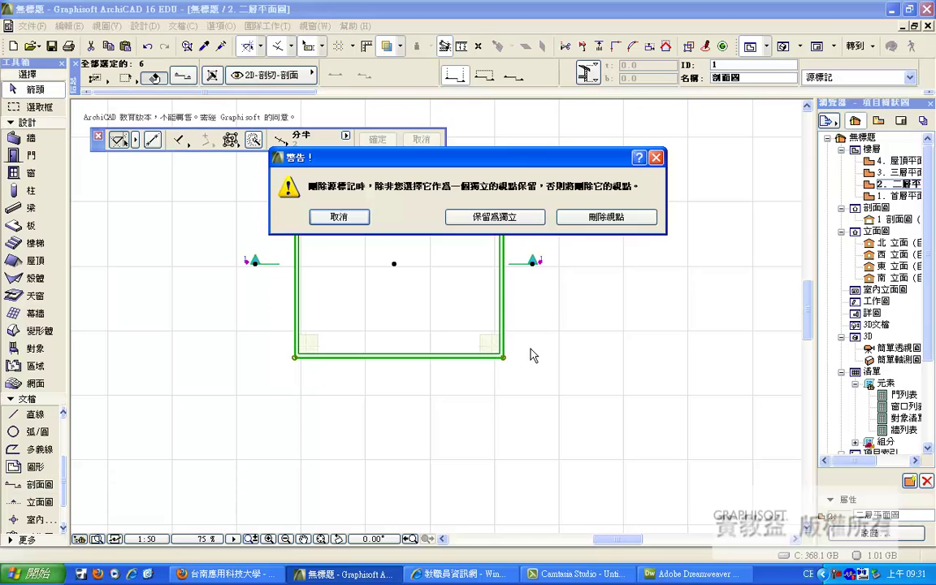
{"action": "left_click", "coordinate": [328, 179]}
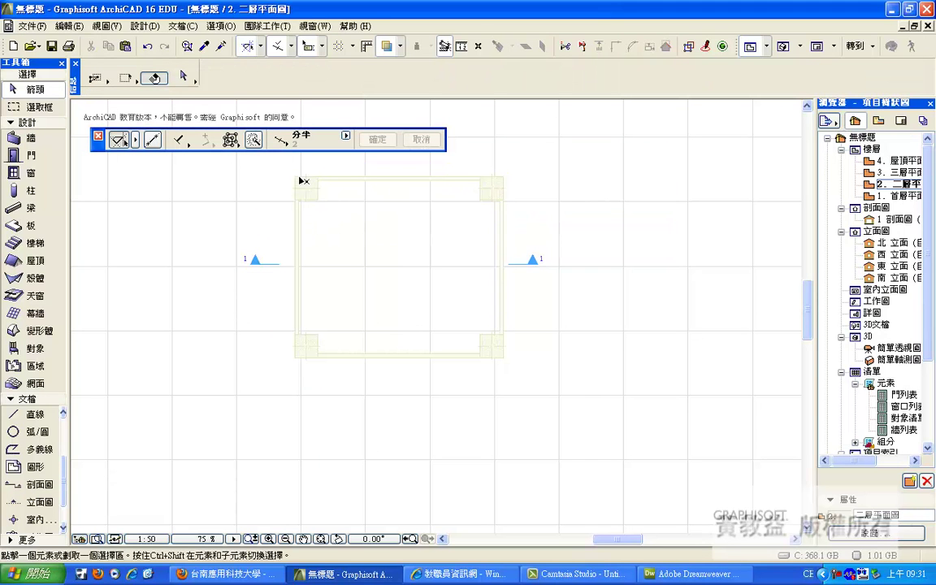
Copy all element types from the first floor to the second floor by editing elements by story.
{"action": "double_click", "coordinate": [902, 195]}
{"action": "left_click", "coordinate": [69, 26]}
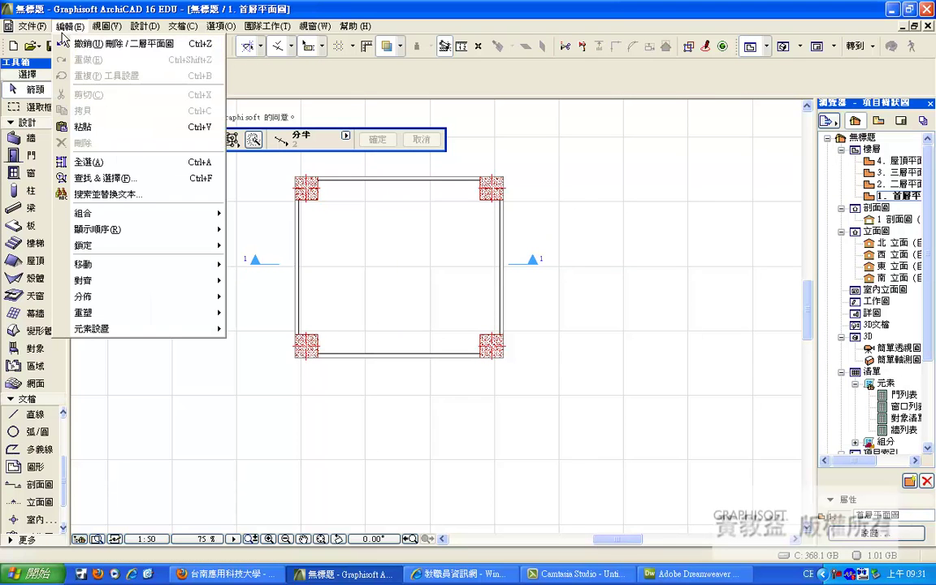
{"action": "mouse_move", "coordinate": [150, 276]}
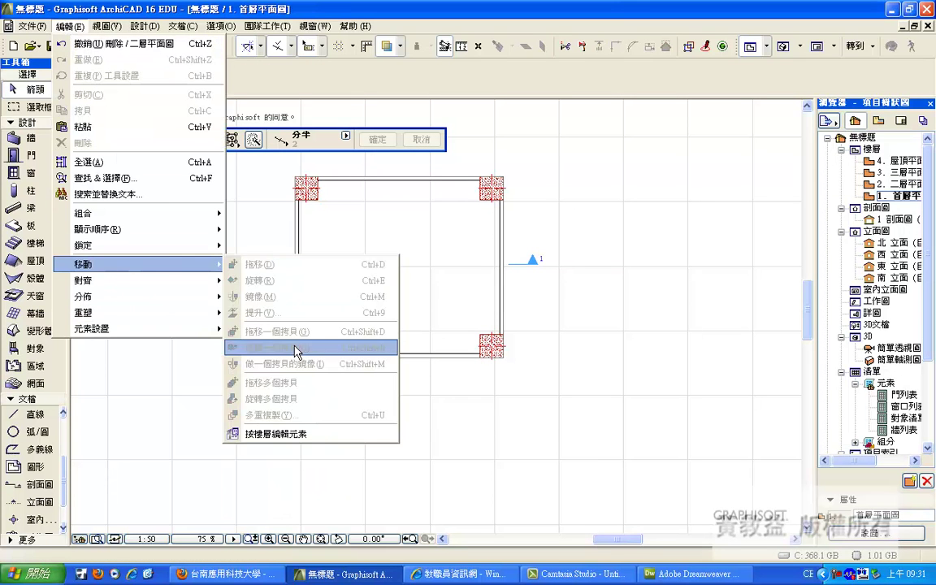
{"action": "left_click", "coordinate": [269, 487]}
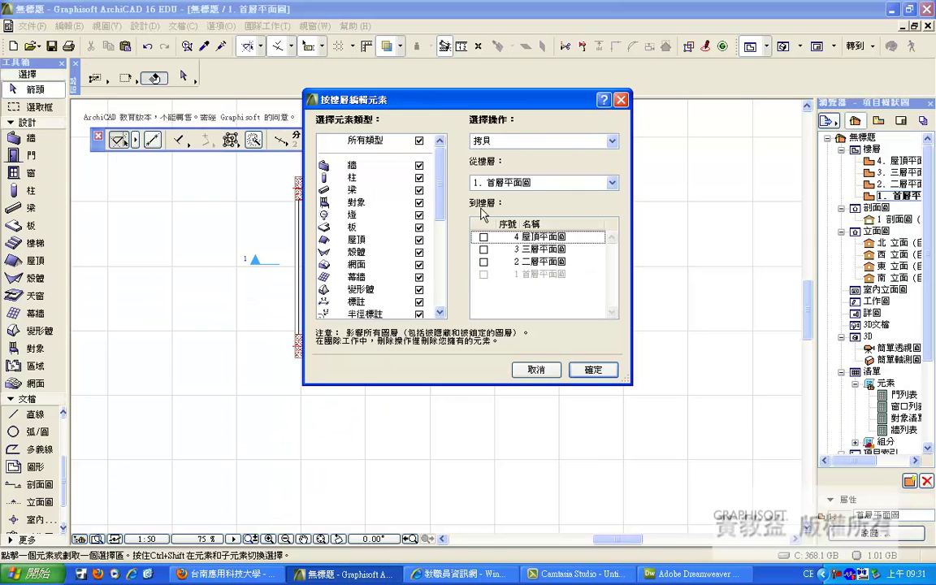
{"action": "left_click", "coordinate": [484, 262]}
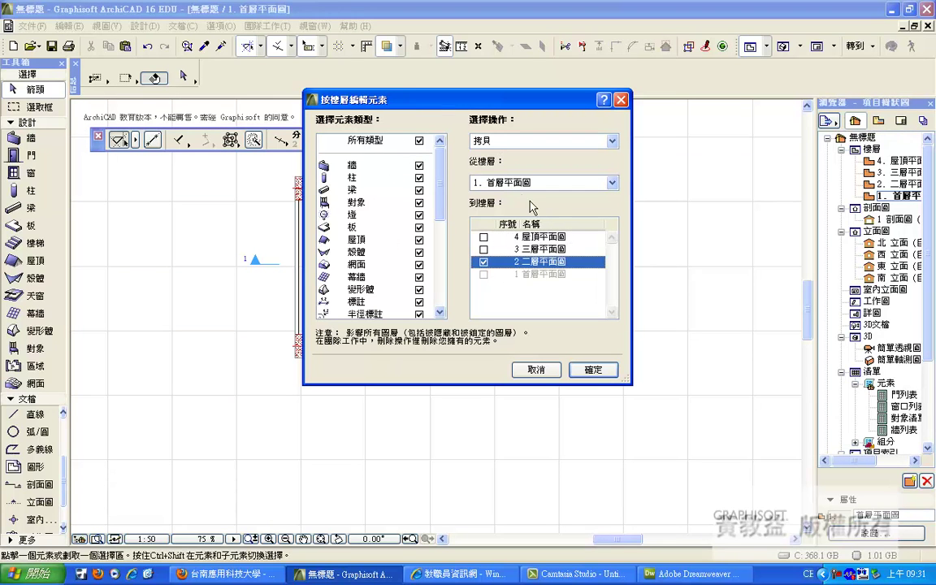
{"action": "left_click", "coordinate": [591, 371]}
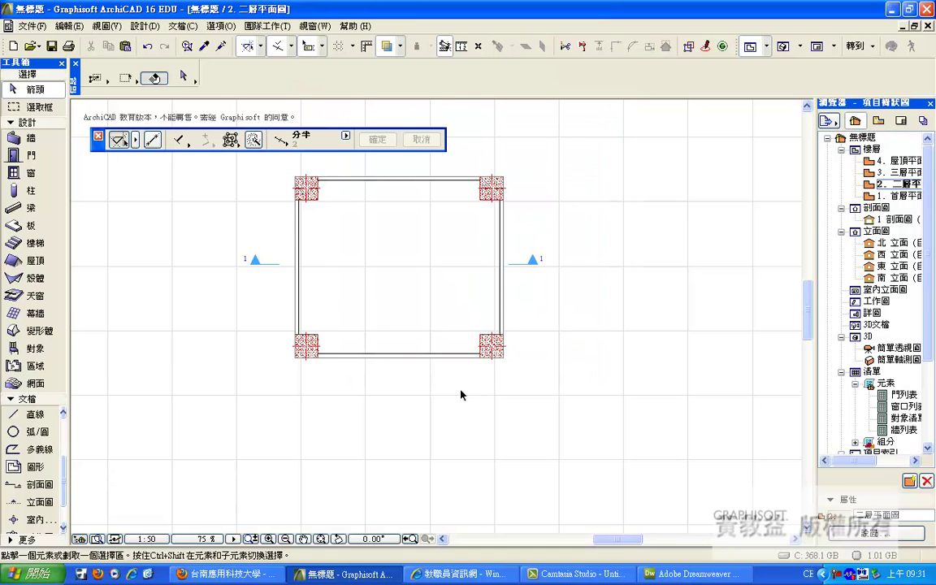
Check the height settings of all second-floor walls and compare them with the story lines in section 1.
{"action": "left_click", "coordinate": [31, 138]}
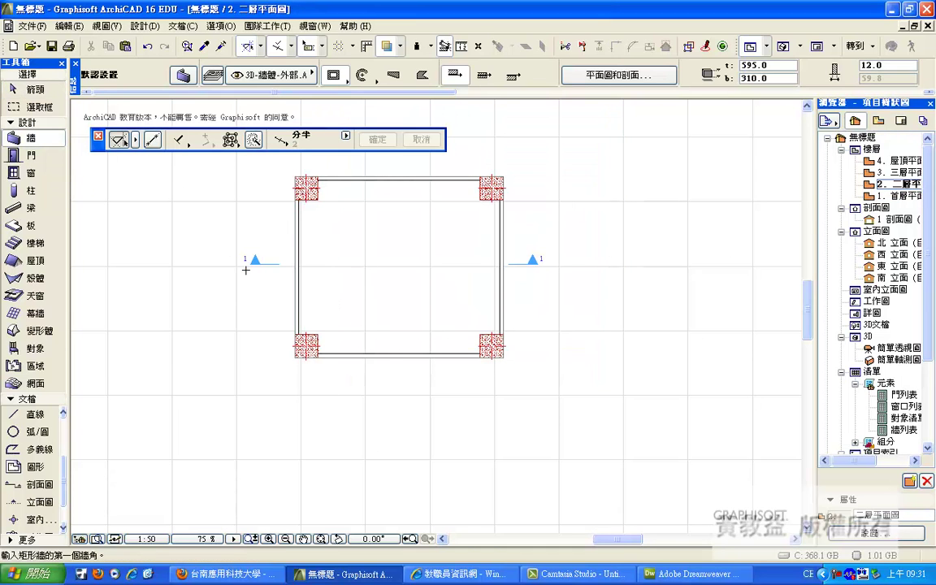
{"action": "key", "text": "ctrl+a"}
{"action": "key", "text": "ctrl+t"}
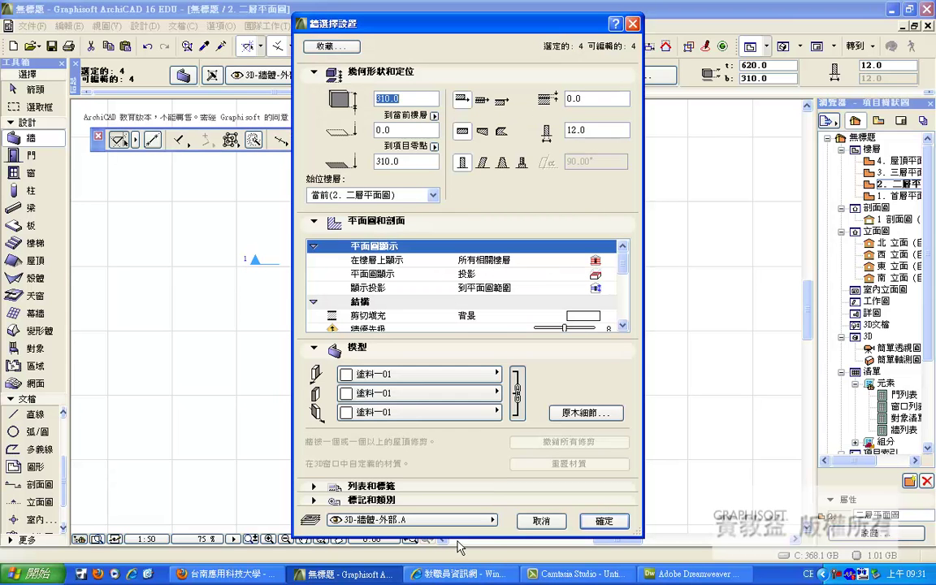
{"action": "left_click", "coordinate": [536, 522]}
{"action": "key", "text": "Escape"}
{"action": "double_click", "coordinate": [894, 220]}
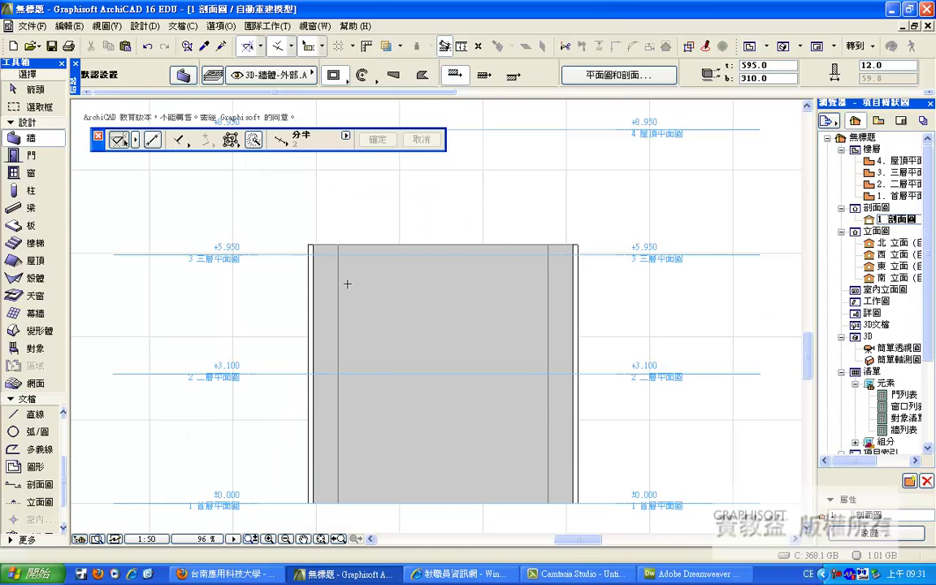
Remove the walls and columns copied to the second floor and return to the first-floor plan.
{"action": "double_click", "coordinate": [897, 196]}
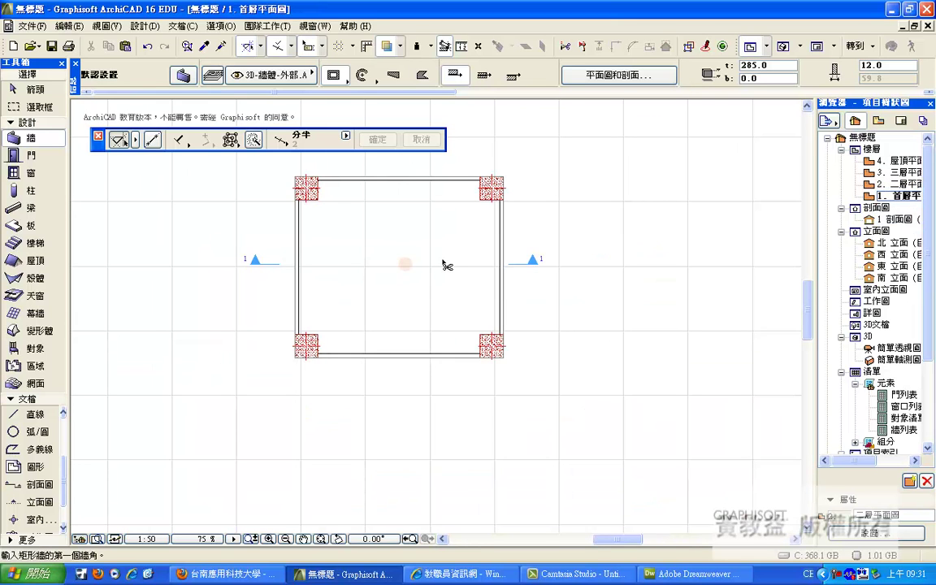
{"action": "key", "text": "ctrl+Up"}
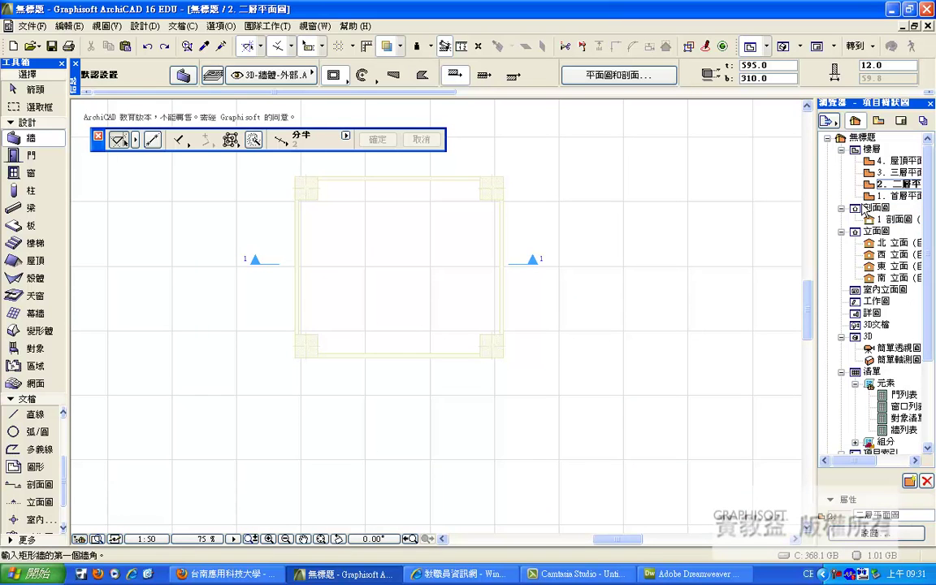
{"action": "key", "text": "ctrl+Down"}
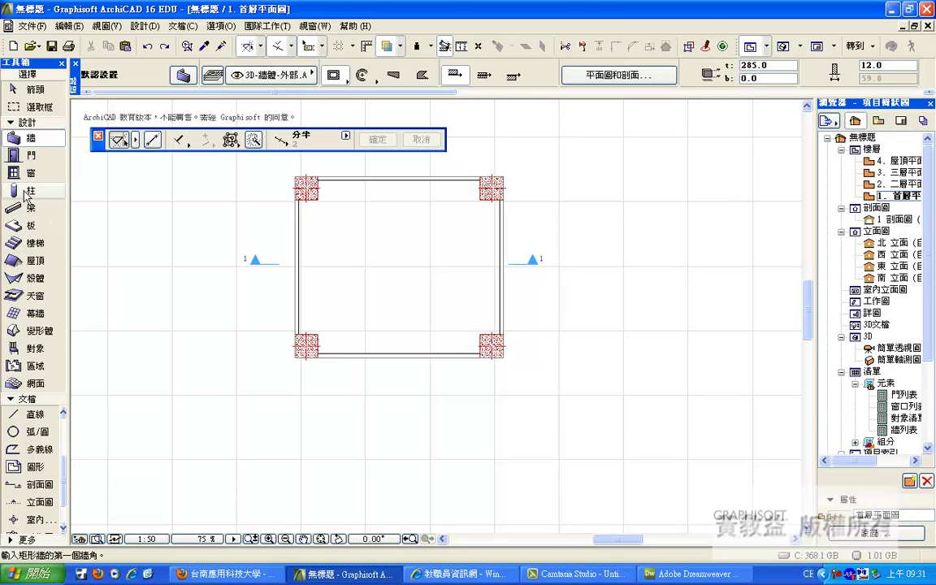
Set the default beam reference-line offset to 20 and draw rectangular beams along the outer edge of the first-floor walls.
{"action": "double_click", "coordinate": [30, 208]}
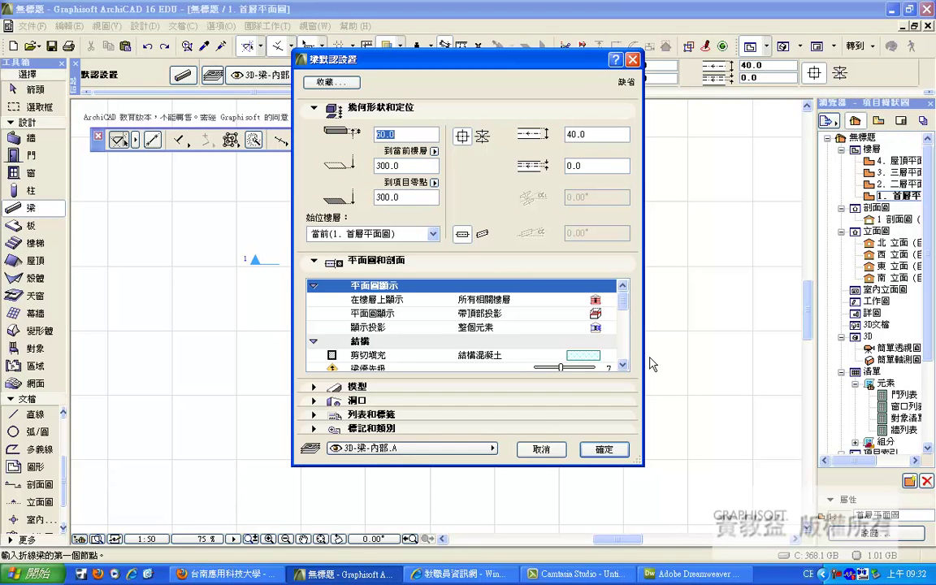
{"action": "double_click", "coordinate": [581, 167]}
{"action": "type", "text": "20"}
{"action": "key", "text": "Return"}
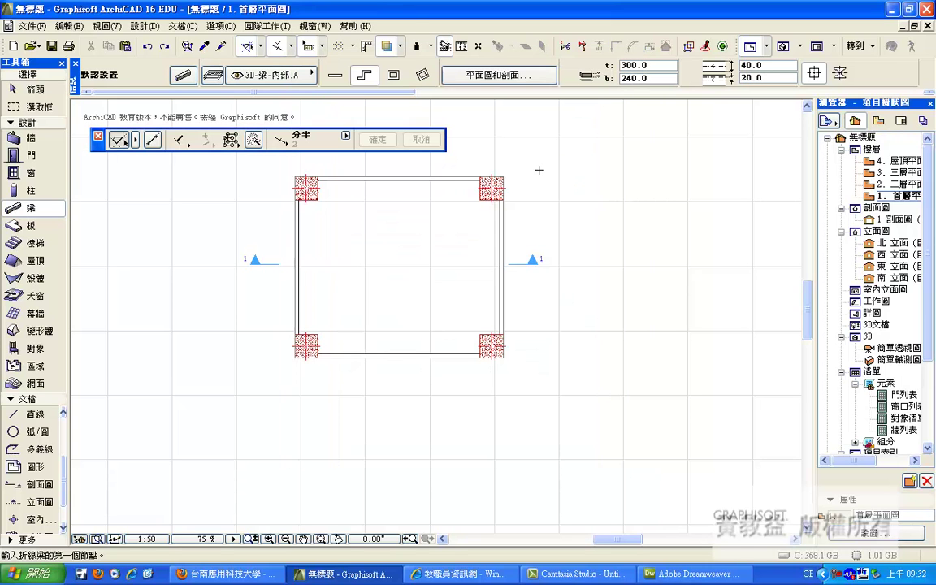
{"action": "left_click", "coordinate": [393, 74]}
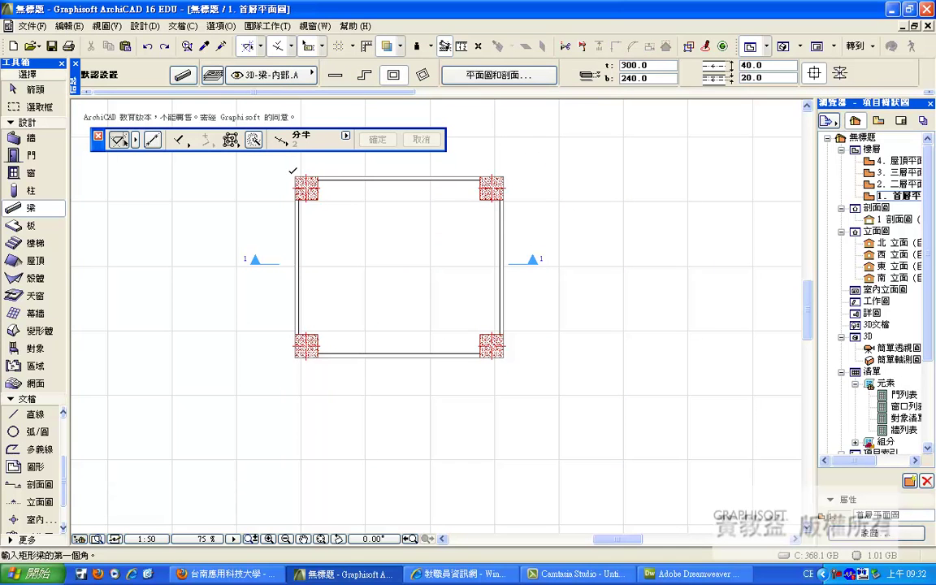
{"action": "left_click", "coordinate": [296, 177]}
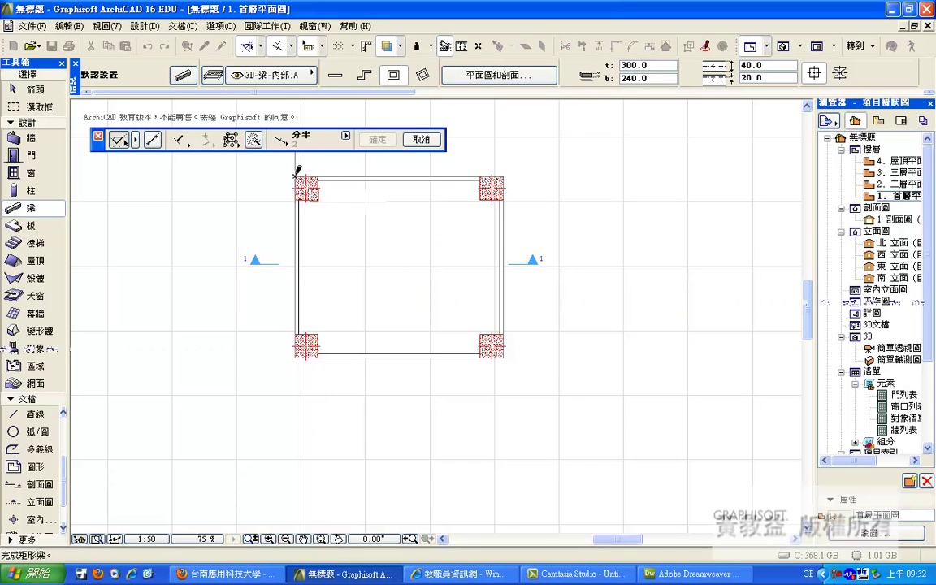
{"action": "left_click", "coordinate": [503, 351]}
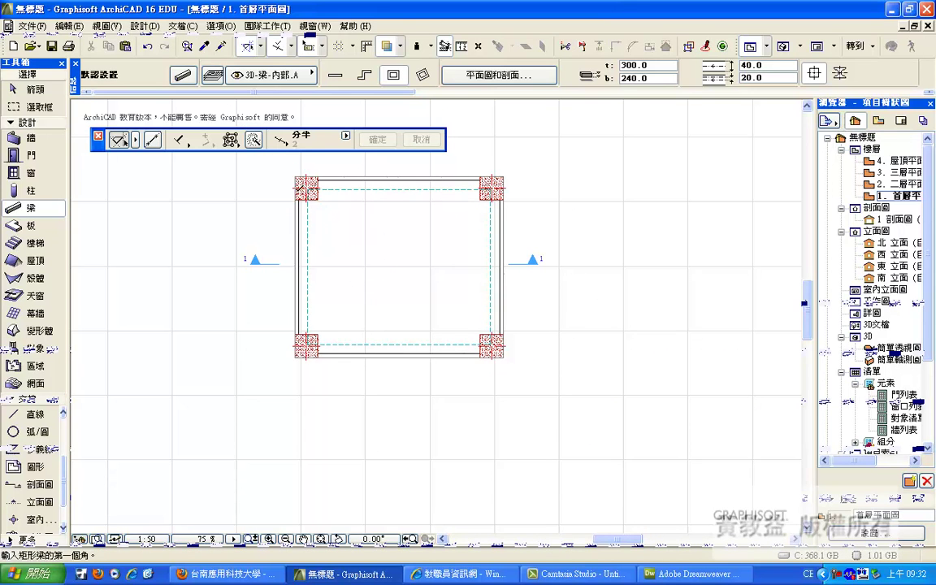
Raise the four first-floor beams to the second-floor level at +3.100 and check them in section 1.
{"action": "double_click", "coordinate": [893, 220]}
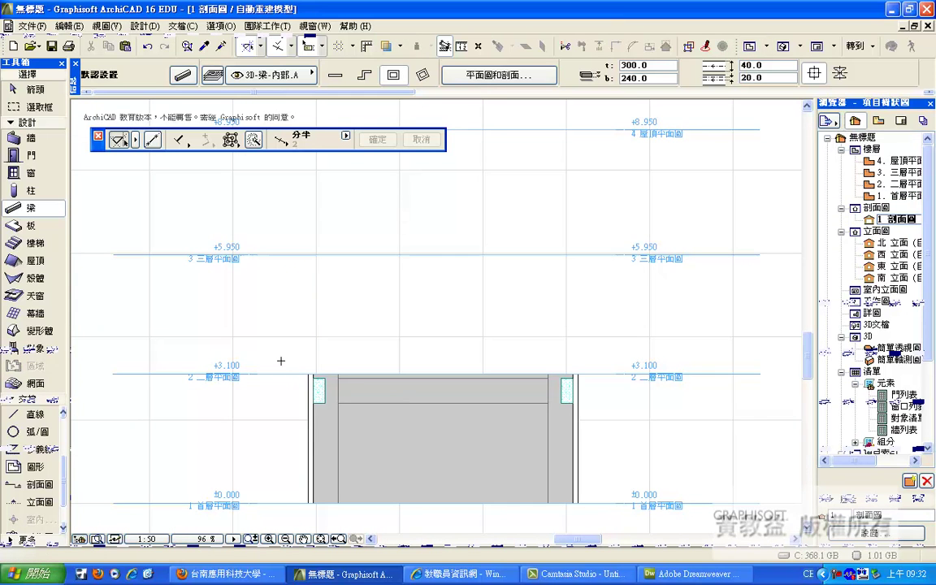
{"action": "left_click", "coordinate": [43, 86]}
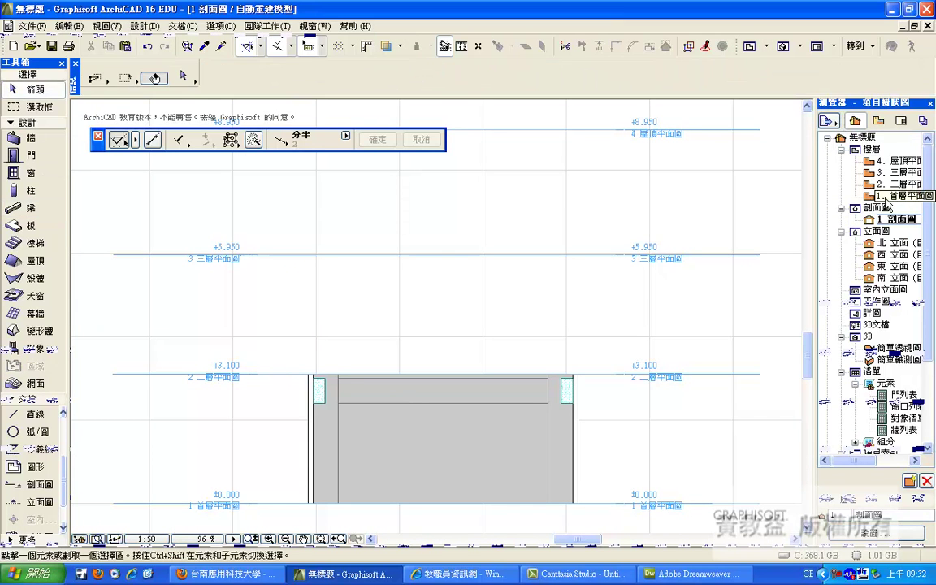
{"action": "double_click", "coordinate": [879, 196]}
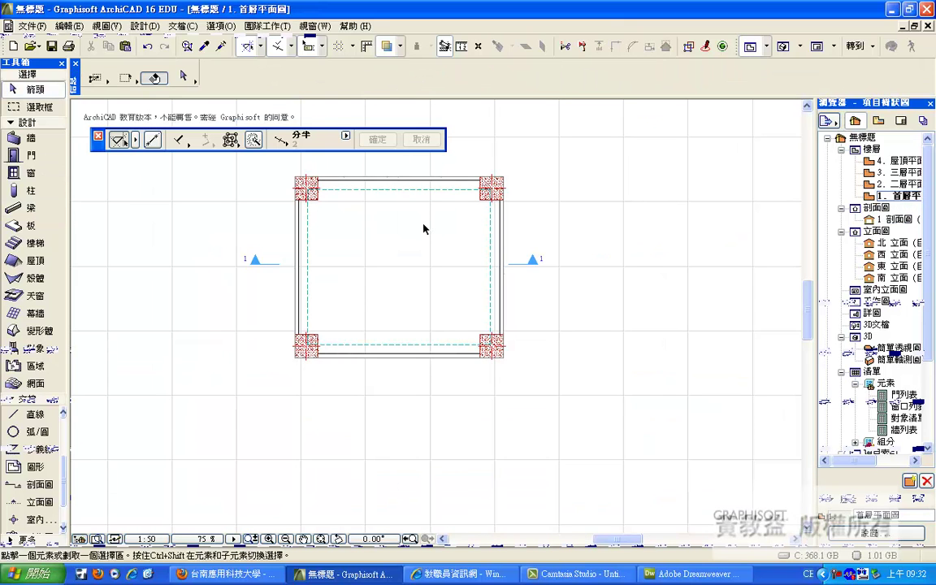
{"action": "left_click", "coordinate": [31, 208]}
{"action": "key", "text": "ctrl+a"}
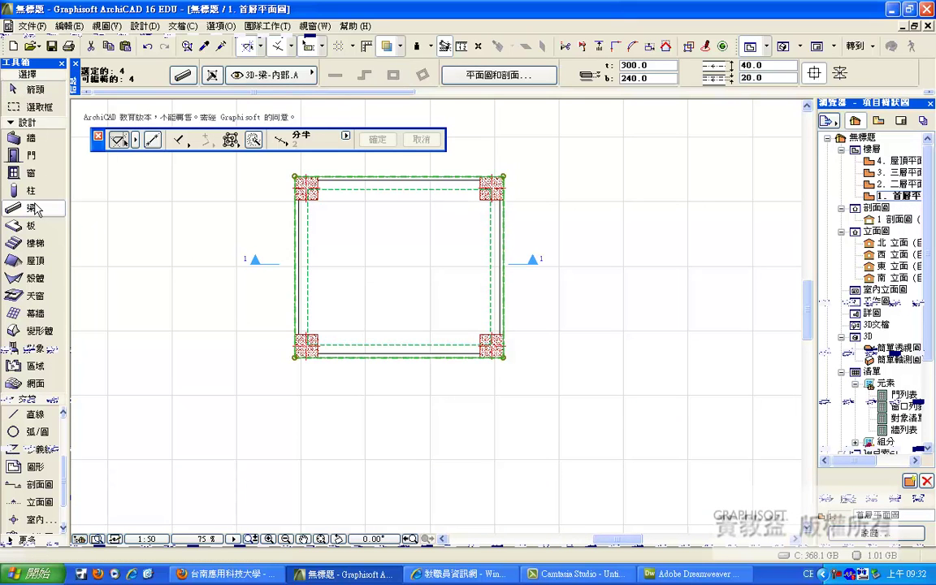
{"action": "double_click", "coordinate": [35, 208]}
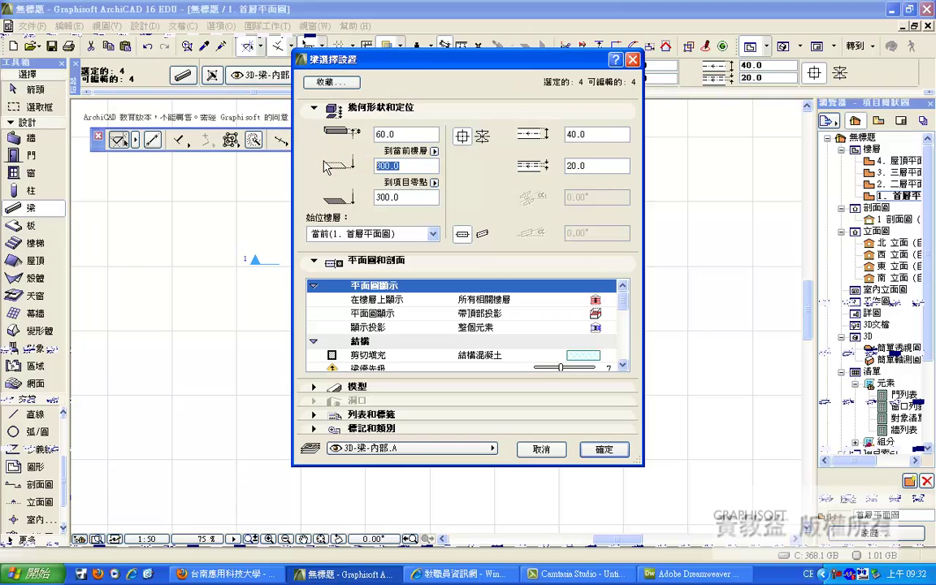
{"action": "key", "text": "Return"}
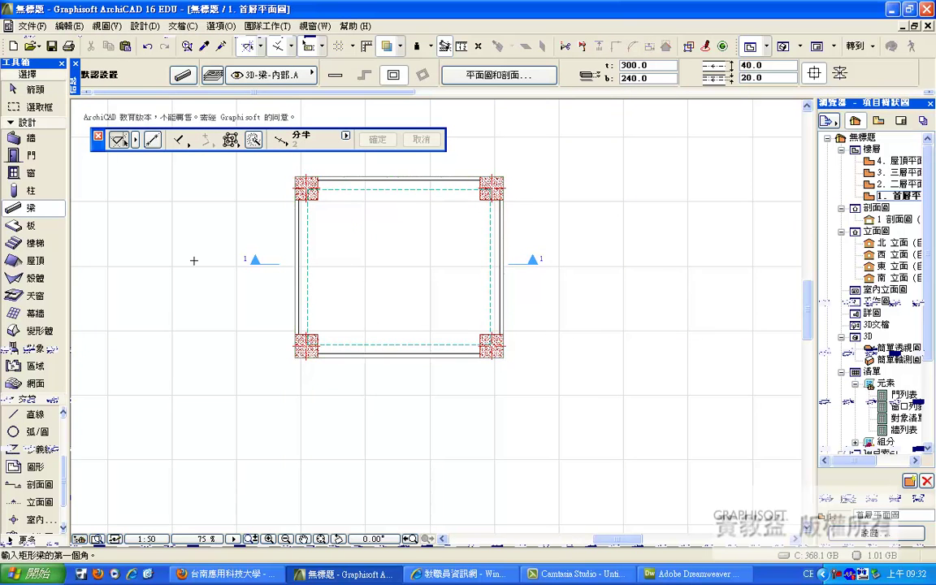
{"action": "double_click", "coordinate": [894, 219]}
{"action": "scroll", "coordinate": [395, 317], "scroll_direction": "down", "scroll_amount": 2}
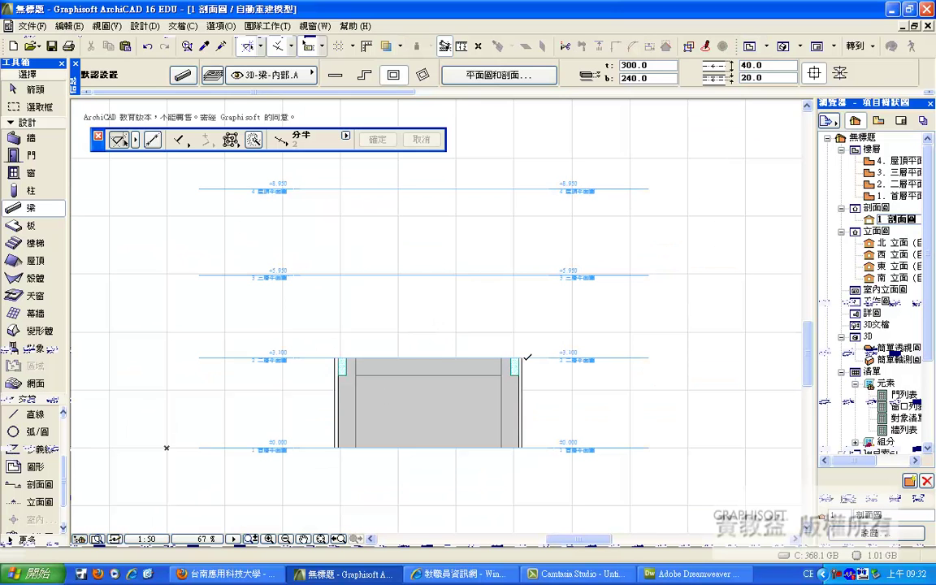
Copy all first-floor elements to the second floor by story and check the result in section 1.
{"action": "double_click", "coordinate": [896, 199]}
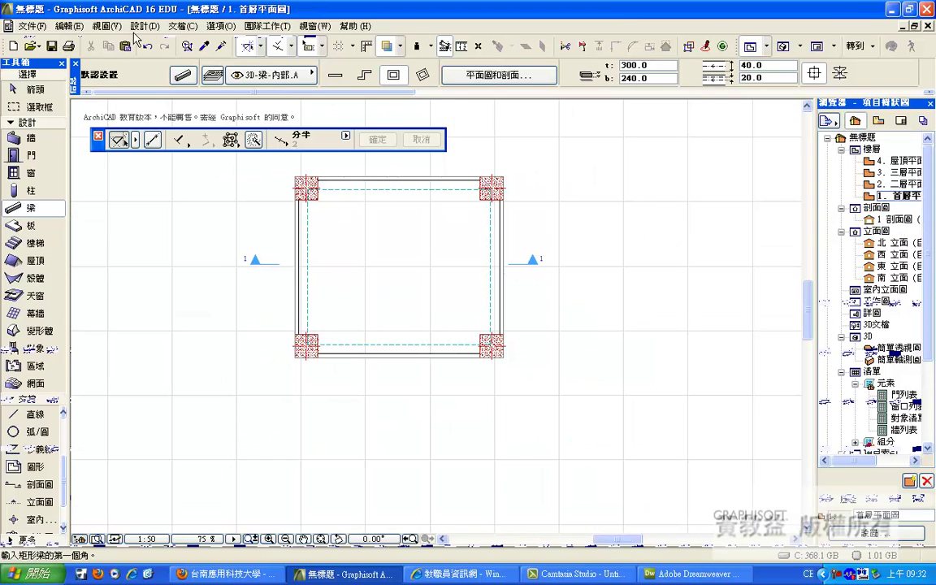
{"action": "left_click", "coordinate": [65, 26]}
{"action": "mouse_move", "coordinate": [122, 264]}
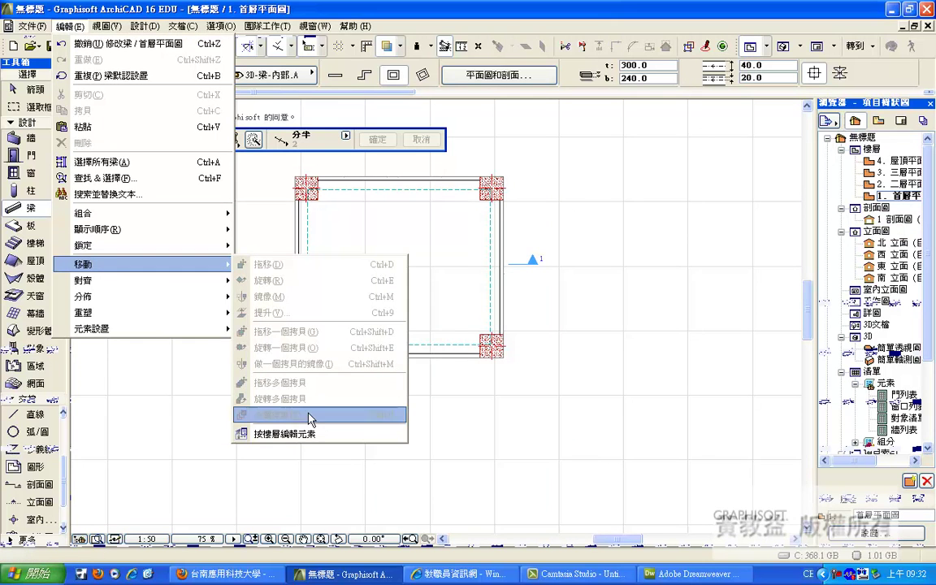
{"action": "left_click", "coordinate": [311, 434]}
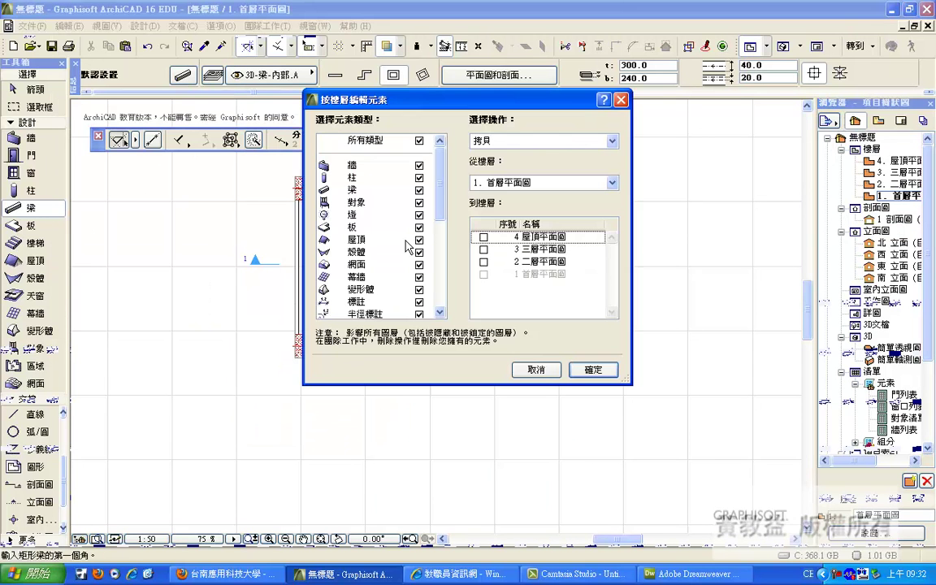
{"action": "left_click", "coordinate": [483, 261]}
{"action": "left_click", "coordinate": [588, 370]}
{"action": "key", "text": "ctrl+Up"}
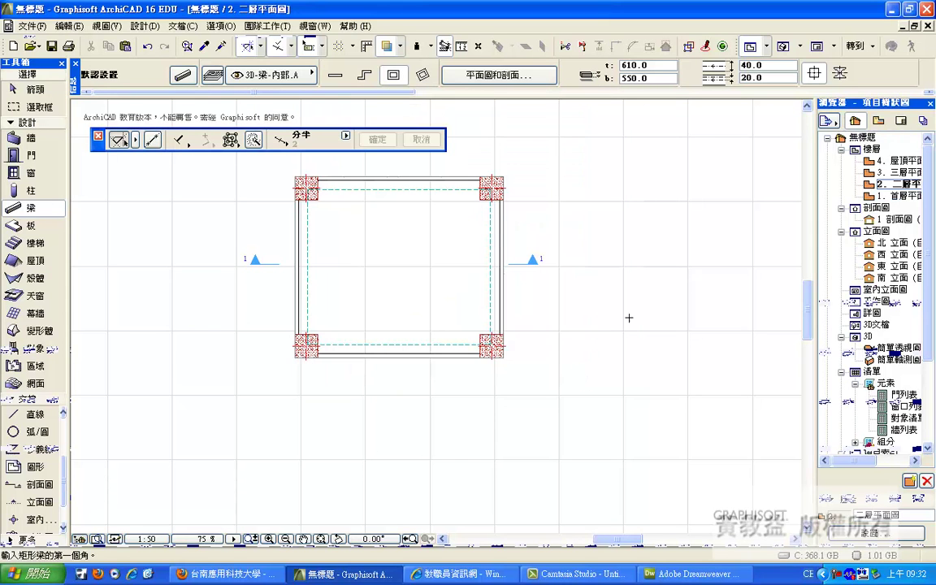
{"action": "double_click", "coordinate": [885, 220]}
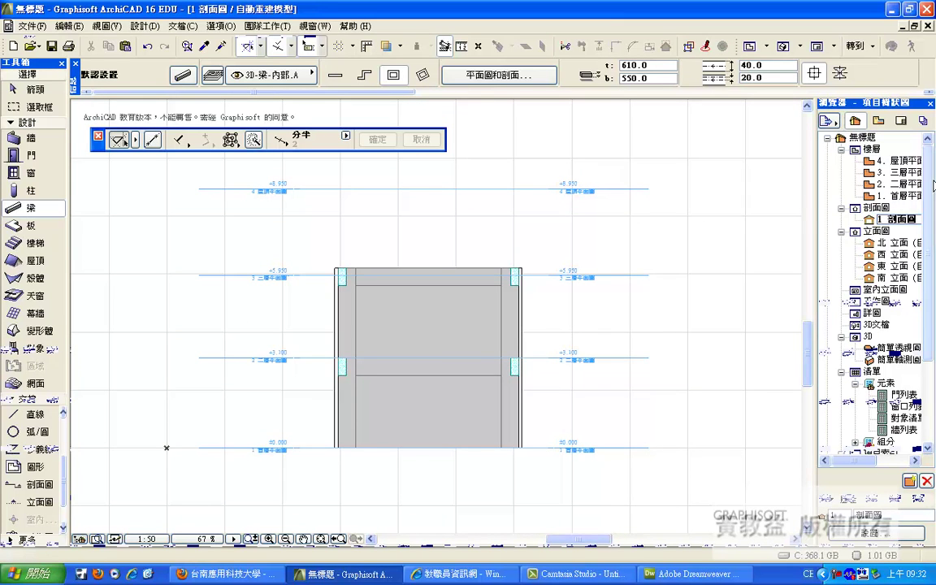
Set the elevation of all four second-floor beams to 285 relative to the current story.
{"action": "key", "text": "F2"}
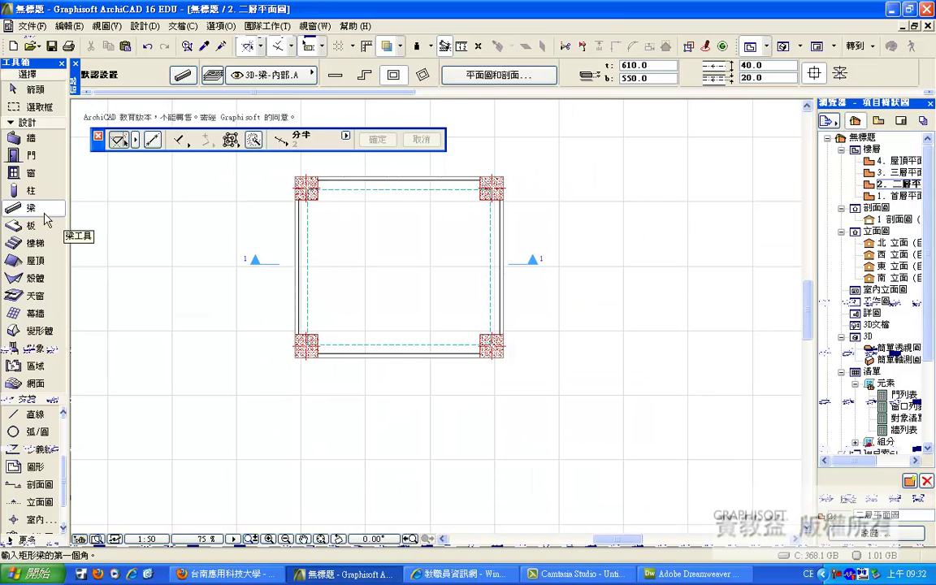
{"action": "key", "text": "ctrl+a"}
{"action": "double_click", "coordinate": [30, 209]}
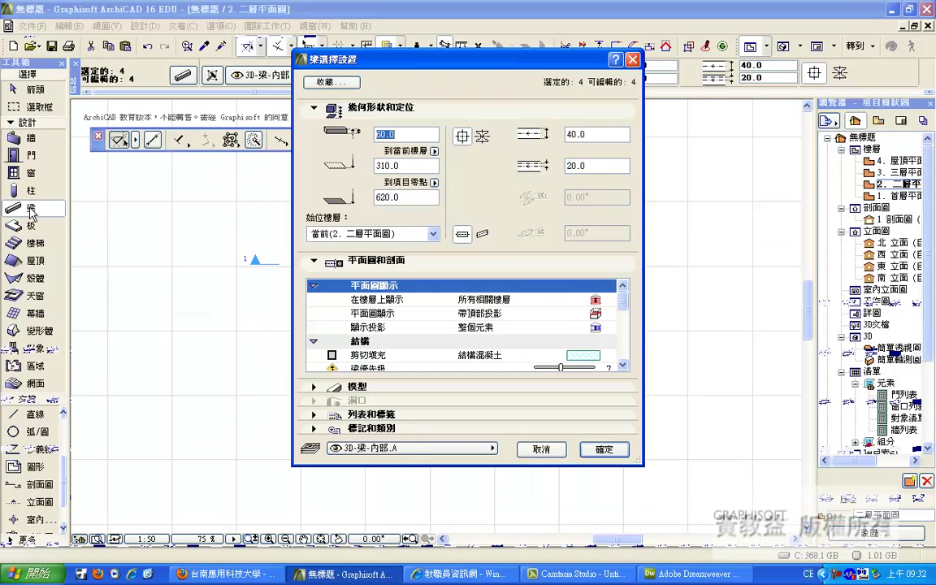
{"action": "left_click_drag", "start_coordinate": [404, 166], "coordinate": [324, 165]}
{"action": "type", "text": "285"}
{"action": "key", "text": "Return"}
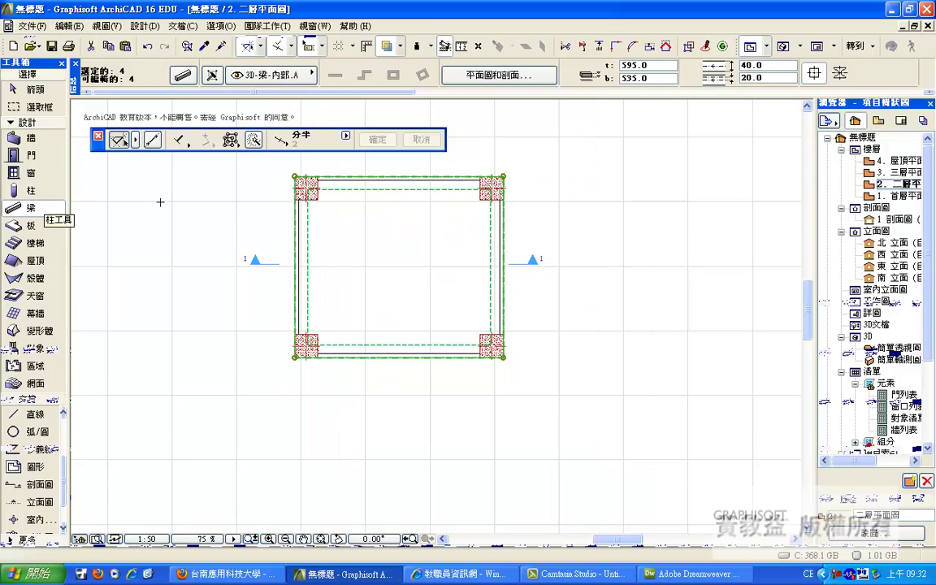
Set the height of all four second-floor walls to 285.
{"action": "left_click", "coordinate": [31, 138]}
{"action": "key", "text": "ctrl+a"}
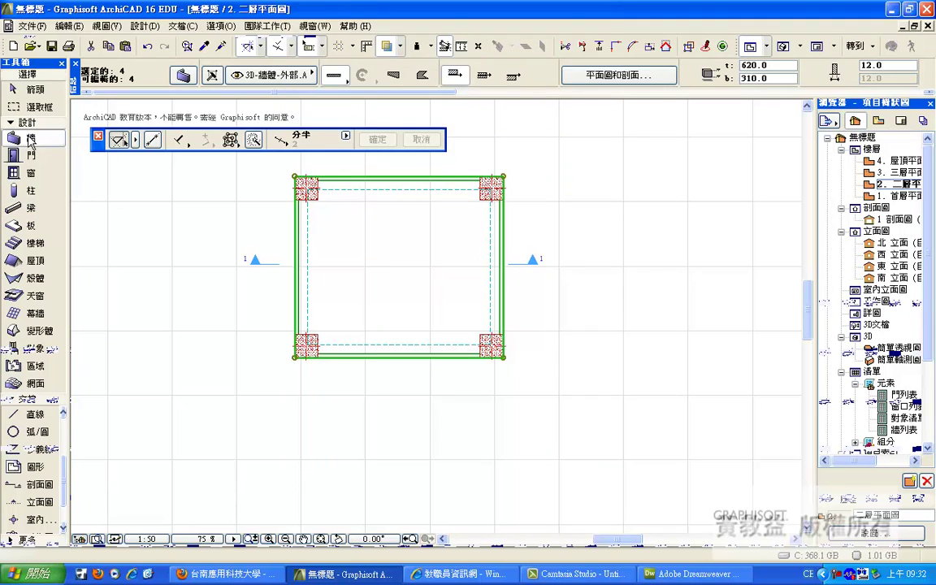
{"action": "double_click", "coordinate": [30, 139]}
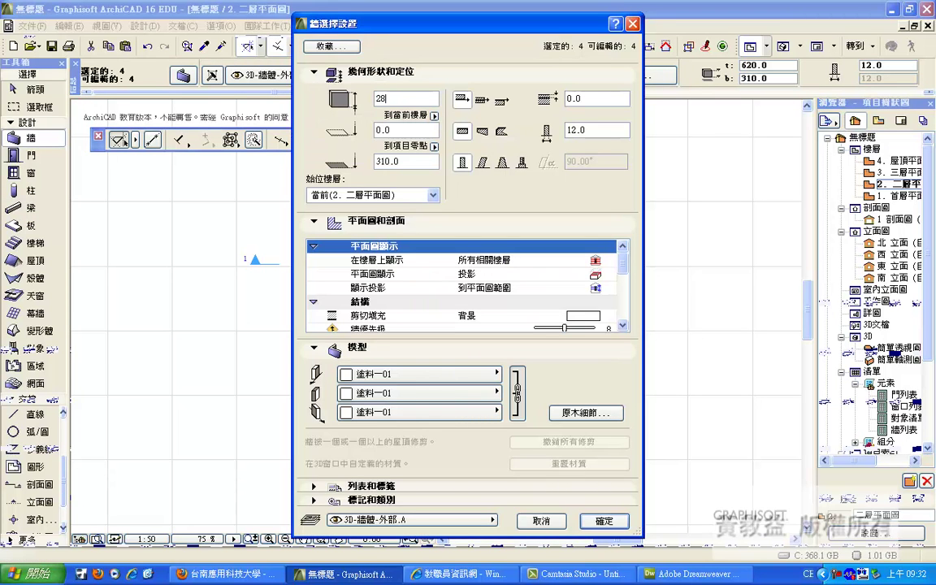
{"action": "key", "text": "Return"}
Set the height of all four second-floor columns to 285 and check the story in section 1.
{"action": "left_click", "coordinate": [30, 192]}
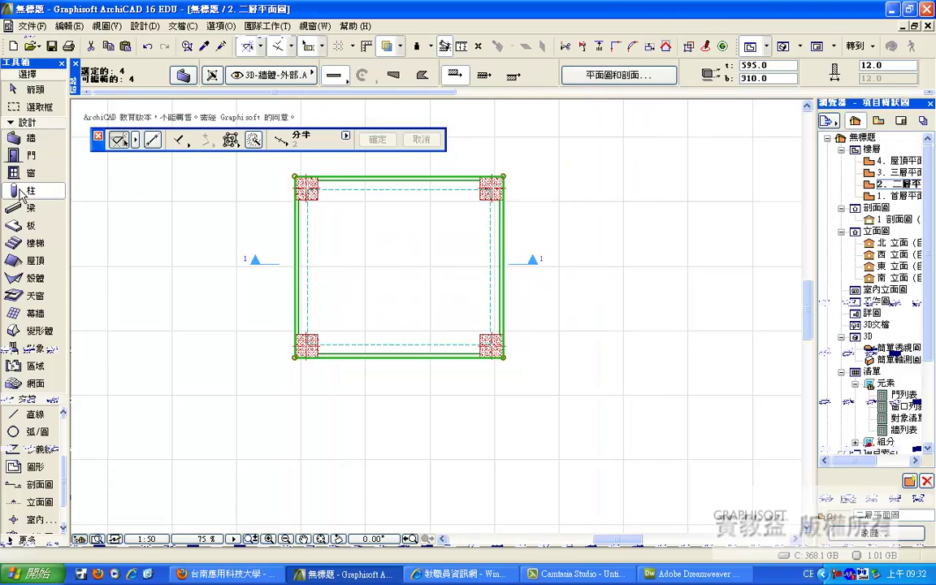
{"action": "key", "text": "ctrl+t"}
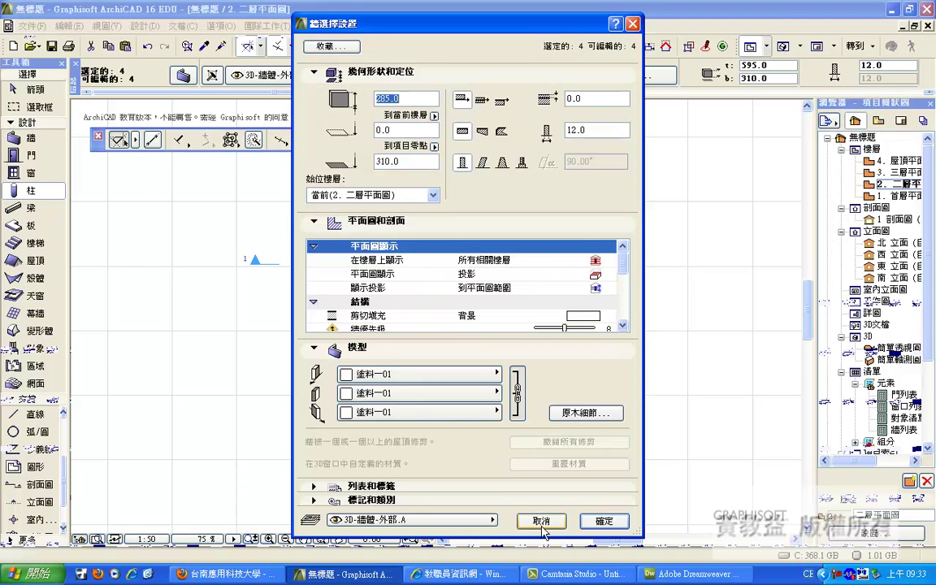
{"action": "key", "text": "Return"}
{"action": "key", "text": "Escape"}
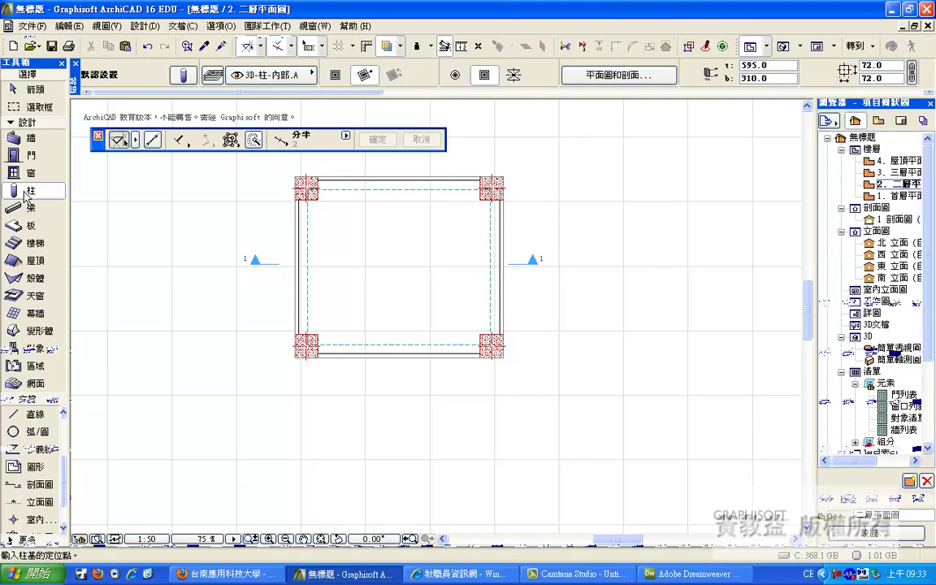
{"action": "key", "text": "ctrl+a"}
{"action": "key", "text": "ctrl+t"}
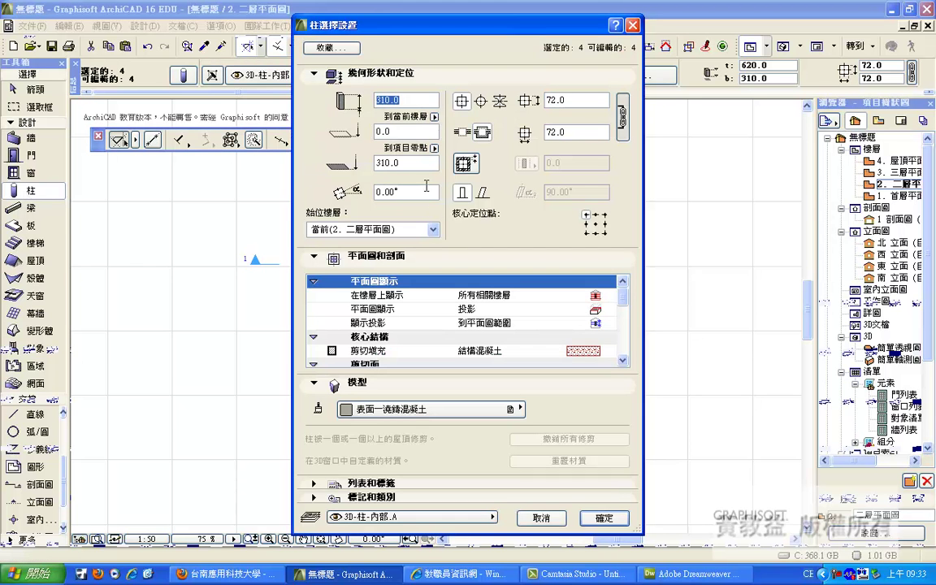
{"action": "type", "text": "285"}
{"action": "key", "text": "Return"}
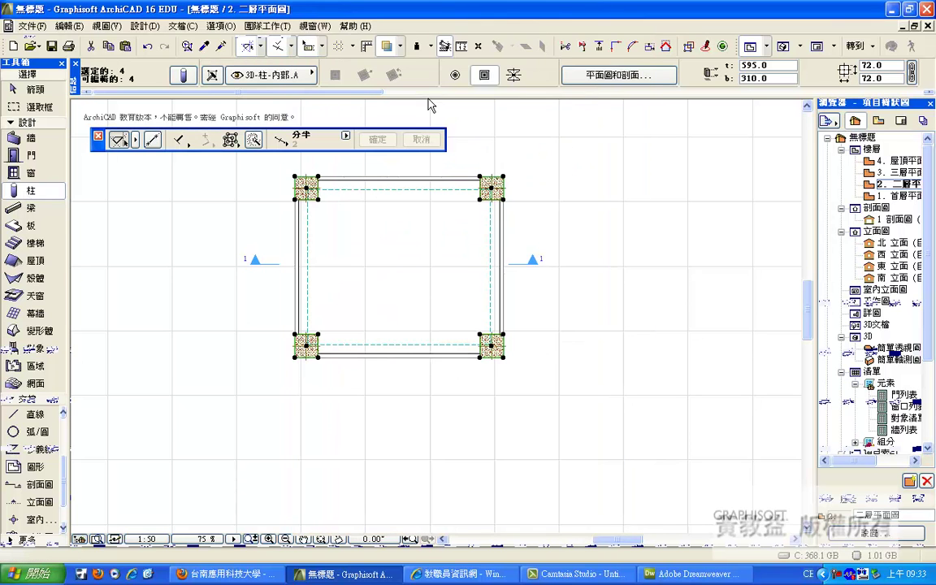
{"action": "key", "text": "Escape"}
{"action": "double_click", "coordinate": [866, 220]}
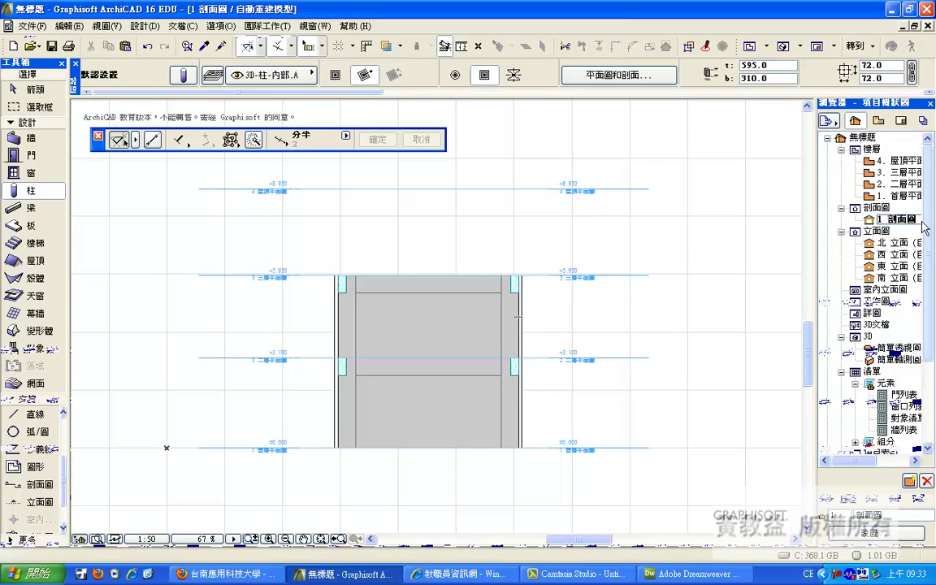
Insert a new story -1 below the first floor with a story height of 300.
{"action": "double_click", "coordinate": [871, 196]}
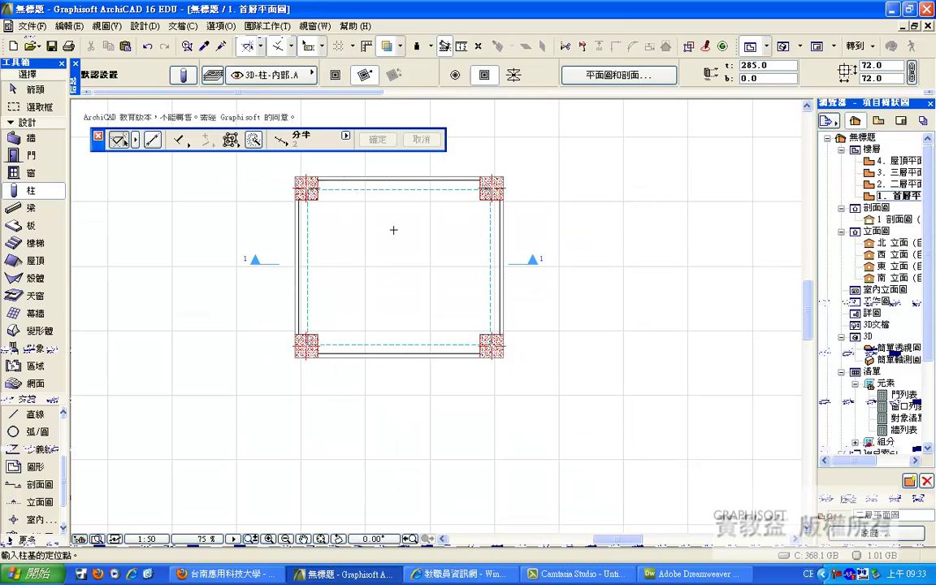
{"action": "left_click", "coordinate": [137, 29]}
{"action": "left_click", "coordinate": [132, 78]}
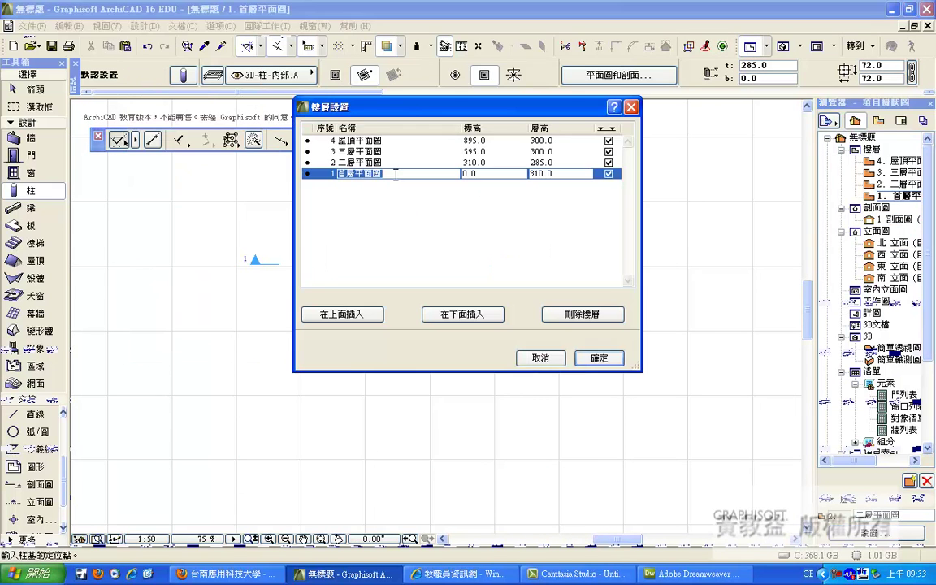
{"action": "left_click", "coordinate": [461, 314]}
{"action": "left_click", "coordinate": [532, 184]}
{"action": "type", "text": "31"}
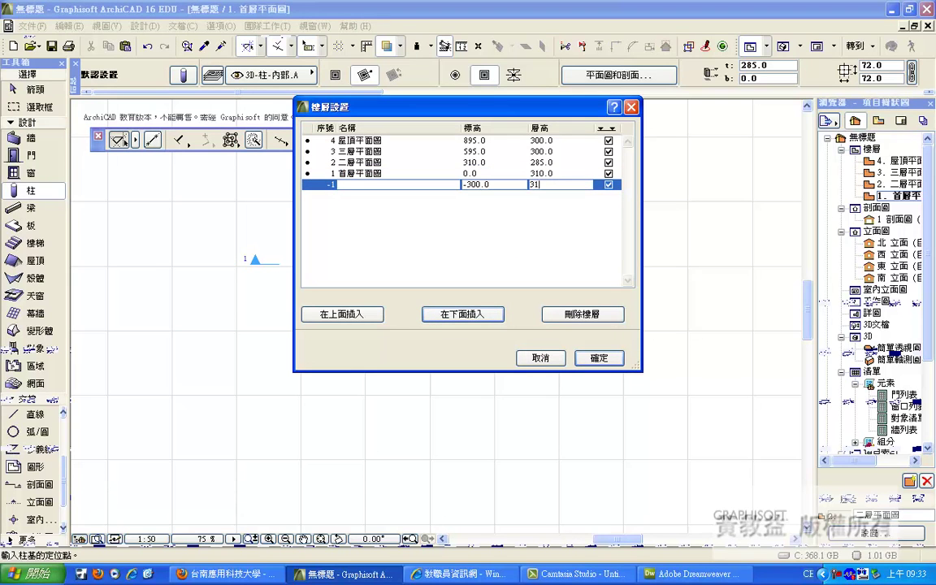
{"action": "type", "text": "0"}
{"action": "left_click", "coordinate": [582, 191]}
{"action": "left_click", "coordinate": [536, 184]}
{"action": "type", "text": "30"}
{"action": "key", "text": "Return"}
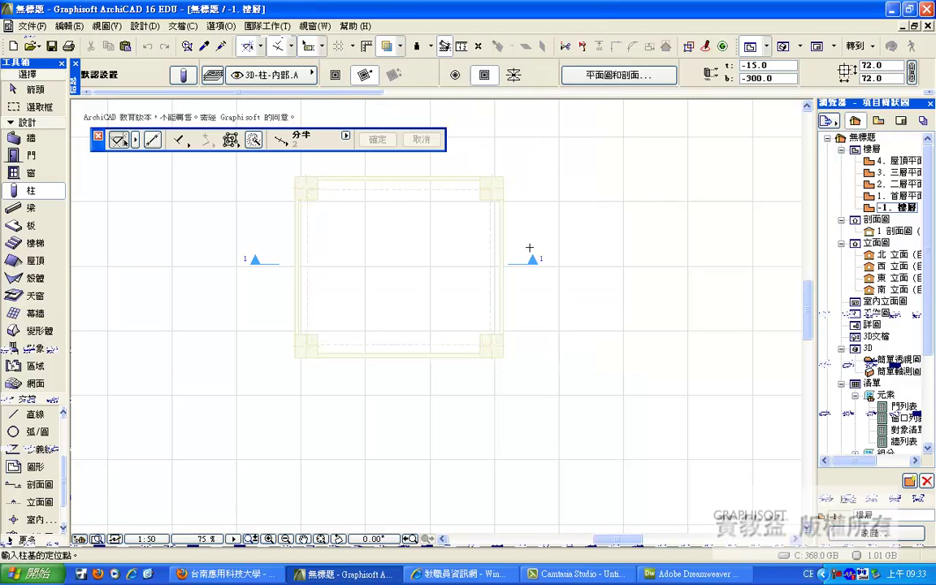
Copy only the beams from the first floor to story -1.
{"action": "left_click", "coordinate": [906, 198]}
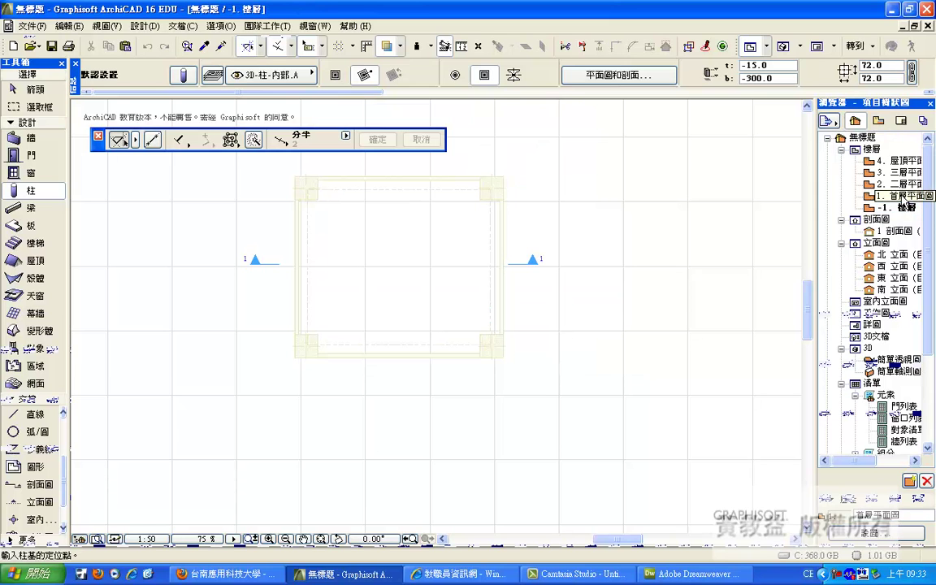
{"action": "double_click", "coordinate": [898, 197]}
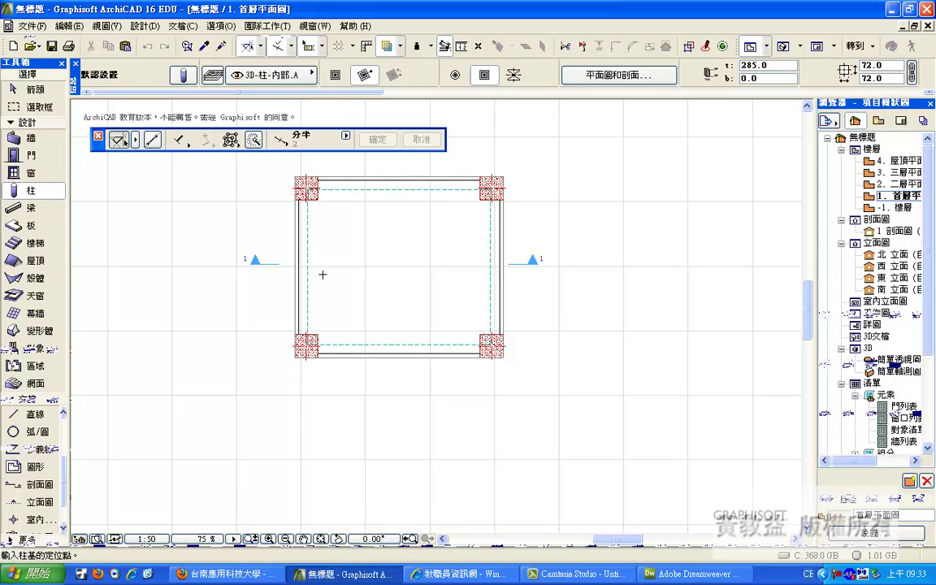
{"action": "left_click", "coordinate": [70, 26]}
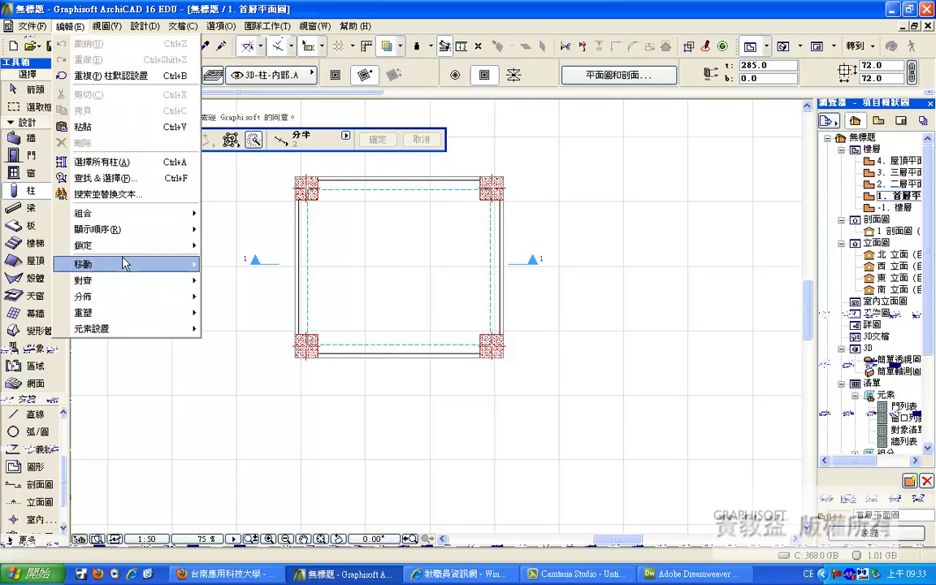
{"action": "mouse_move", "coordinate": [133, 316]}
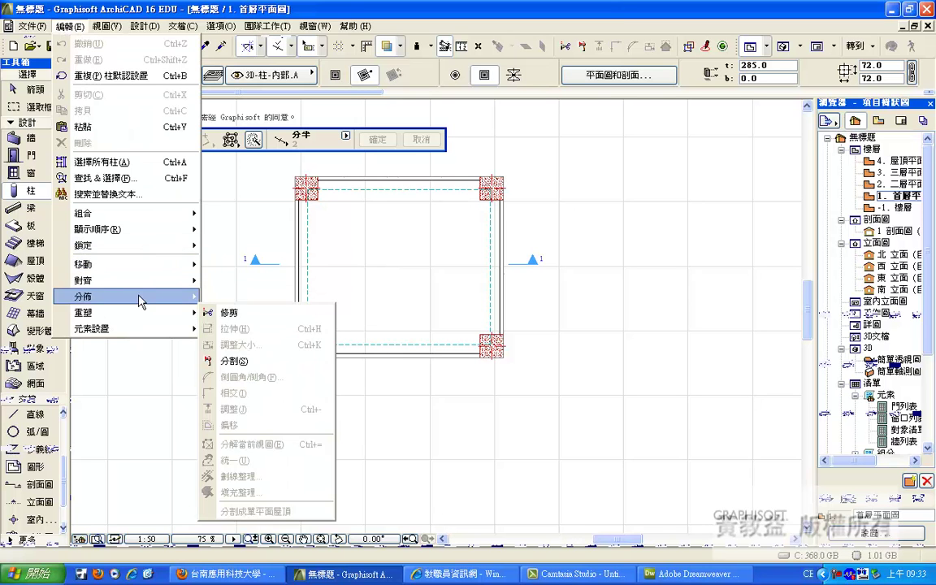
{"action": "mouse_move", "coordinate": [90, 264]}
{"action": "left_click", "coordinate": [241, 388]}
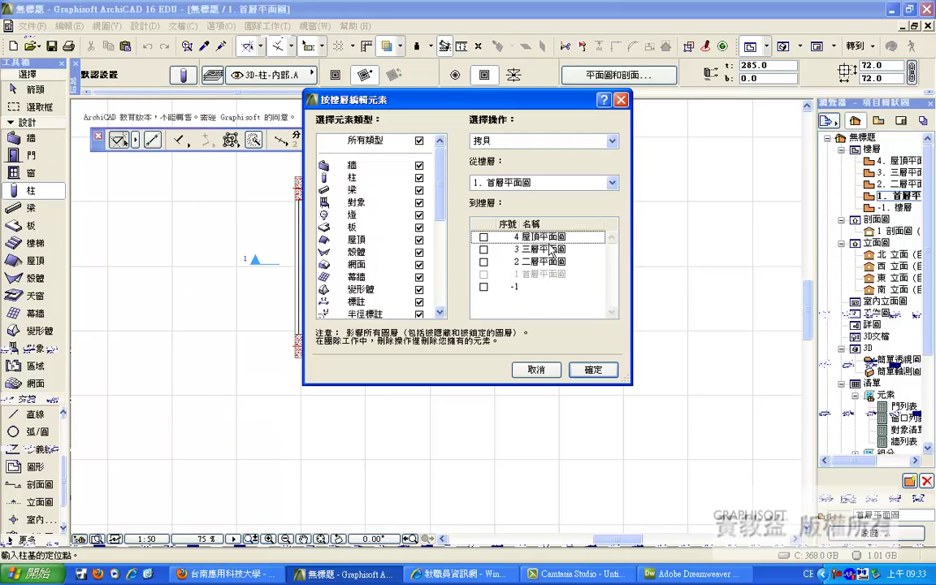
{"action": "left_click", "coordinate": [483, 287]}
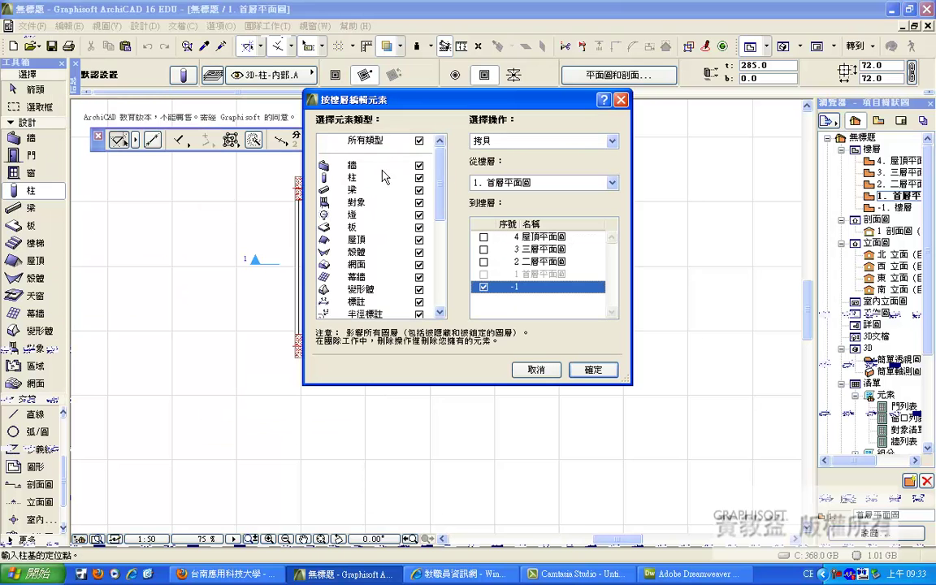
{"action": "left_click", "coordinate": [418, 141]}
{"action": "left_click", "coordinate": [418, 165]}
{"action": "left_click", "coordinate": [418, 189]}
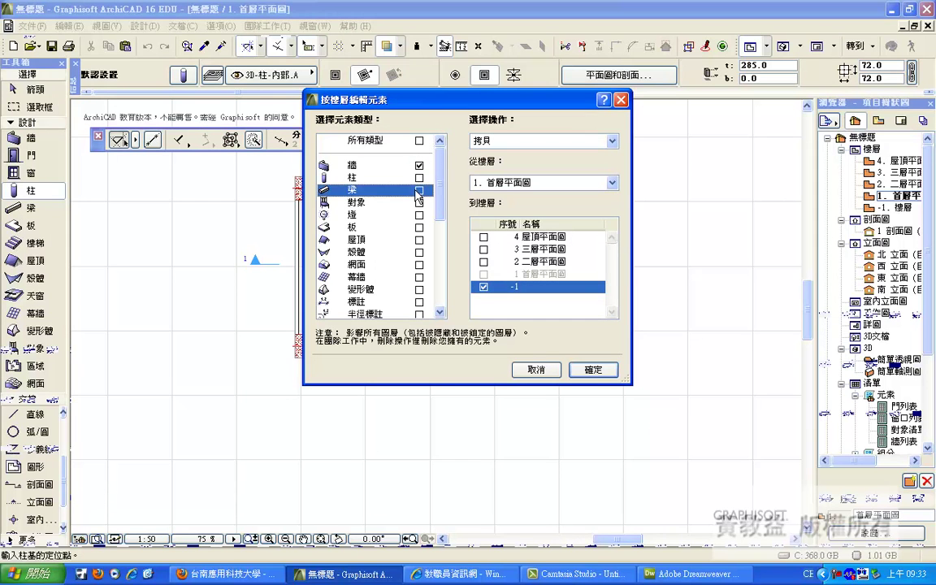
{"action": "left_click", "coordinate": [419, 177]}
{"action": "left_click", "coordinate": [592, 369]}
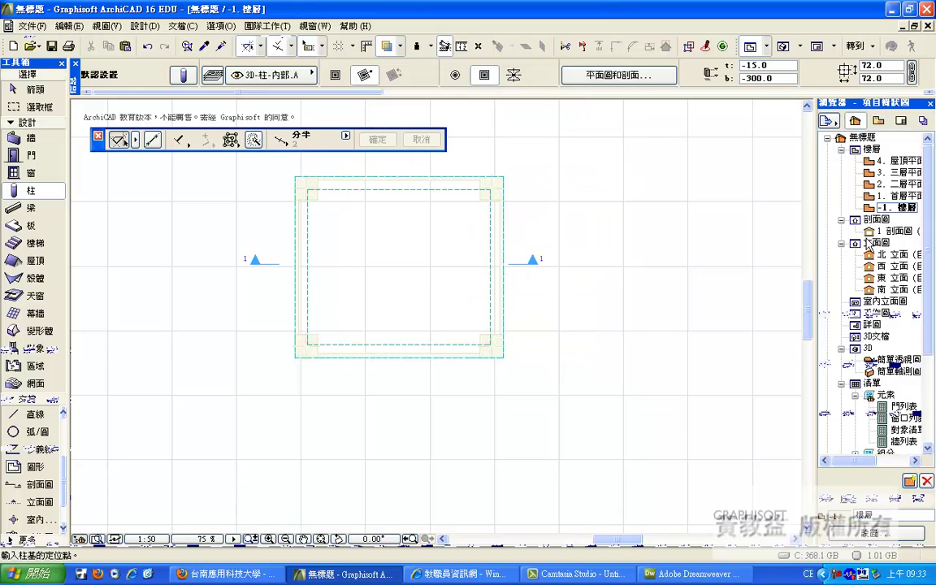
Inspect the copied ground beams in section 1 and set the height of story -1 to 310.
{"action": "double_click", "coordinate": [893, 231]}
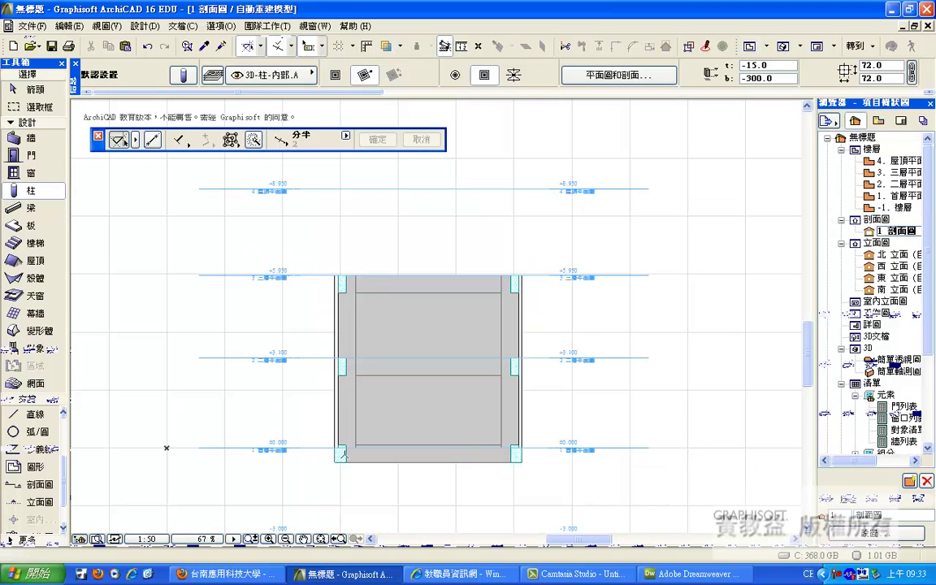
{"action": "scroll", "coordinate": [342, 455], "scroll_direction": "up", "scroll_amount": 3}
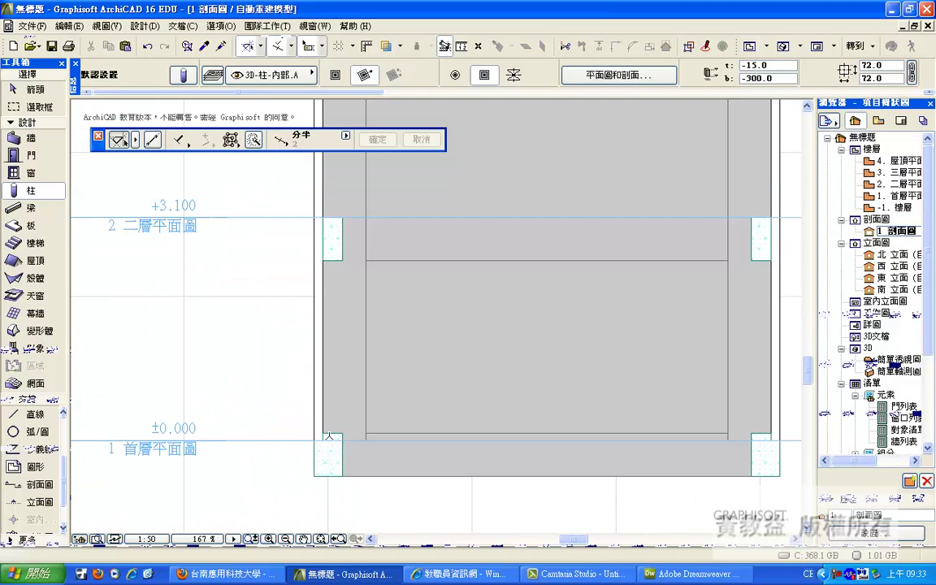
{"action": "scroll", "coordinate": [279, 417], "scroll_direction": "down", "scroll_amount": 3}
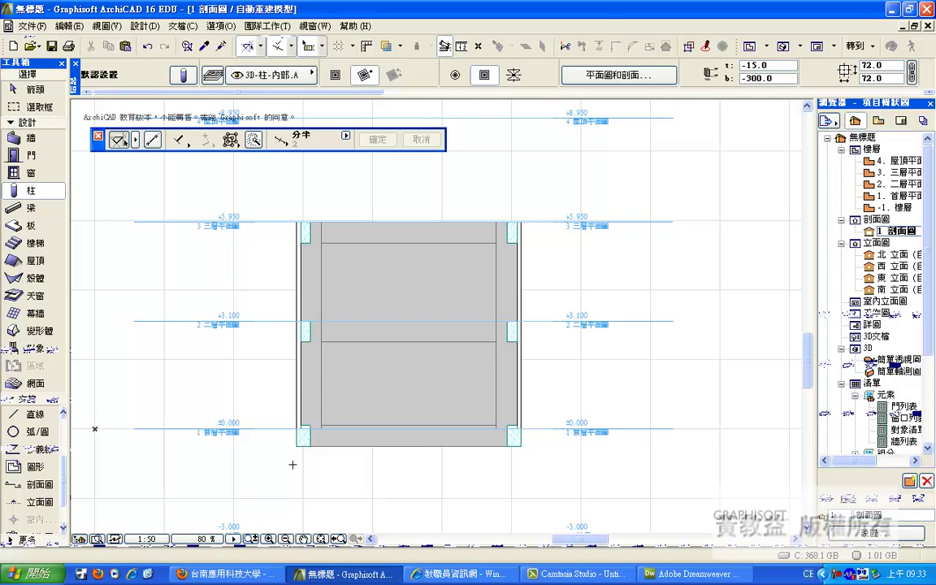
{"action": "left_click", "coordinate": [145, 26]}
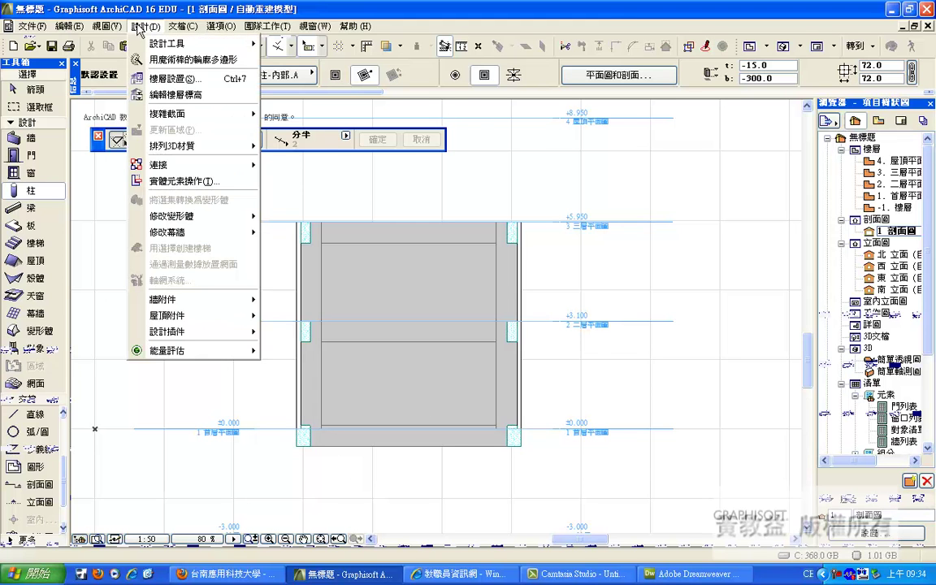
{"action": "left_click", "coordinate": [187, 77]}
{"action": "key", "text": "Tab"}
{"action": "key", "text": "Tab"}
{"action": "type", "text": "310"}
{"action": "key", "text": "Return"}
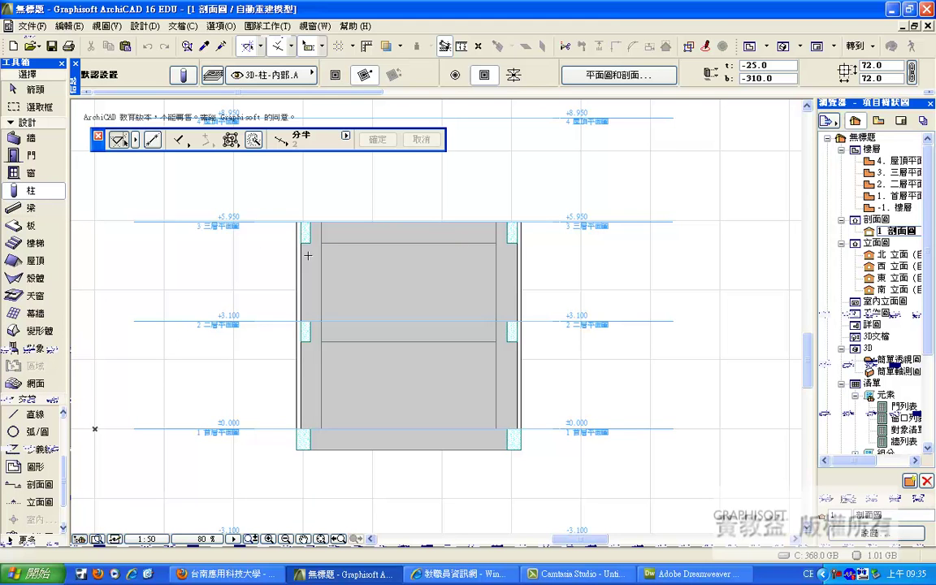
Compare the second floor's default wall height with the story settings and the third-floor line in section 1.
{"action": "double_click", "coordinate": [898, 183]}
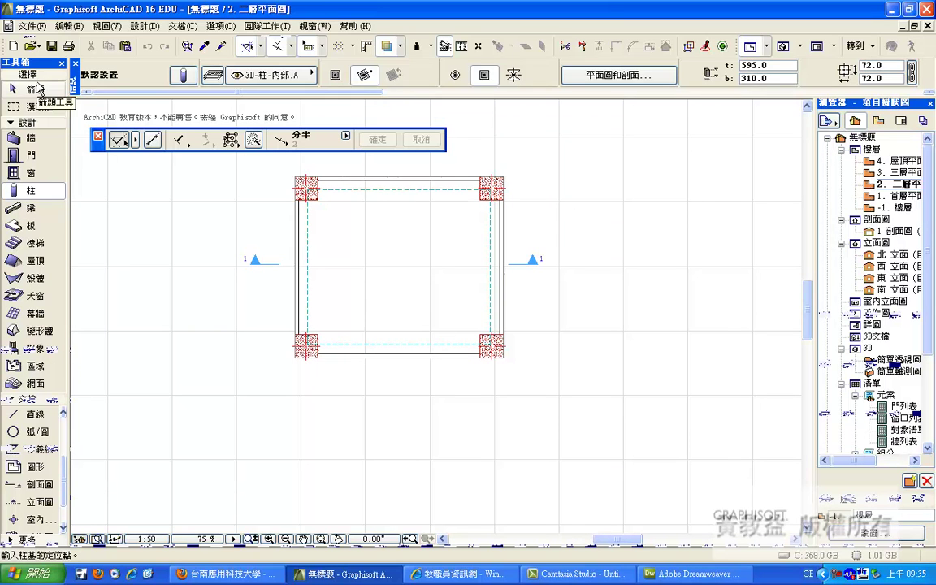
{"action": "left_click", "coordinate": [45, 143]}
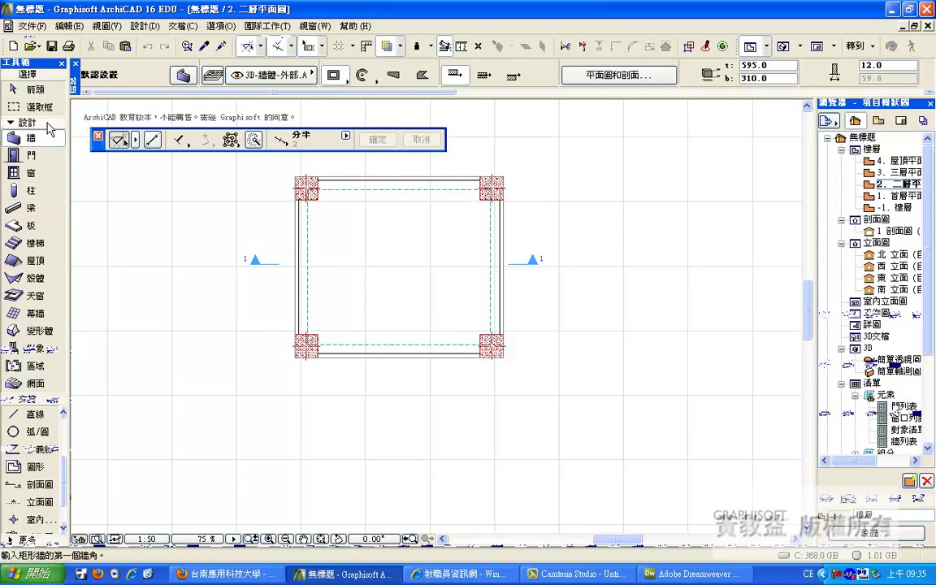
{"action": "key", "text": "ctrl+t"}
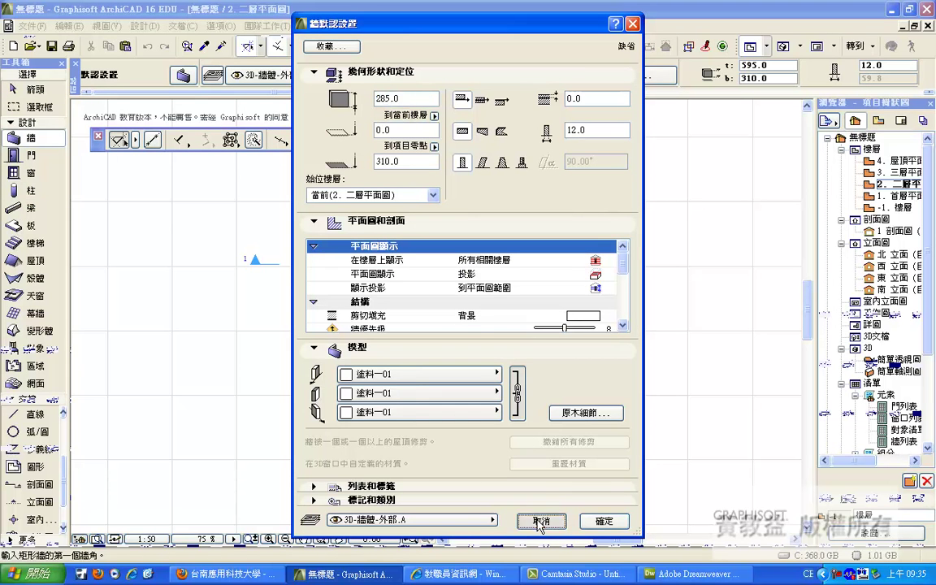
{"action": "left_click", "coordinate": [539, 521]}
{"action": "left_click", "coordinate": [142, 25]}
{"action": "left_click", "coordinate": [167, 75]}
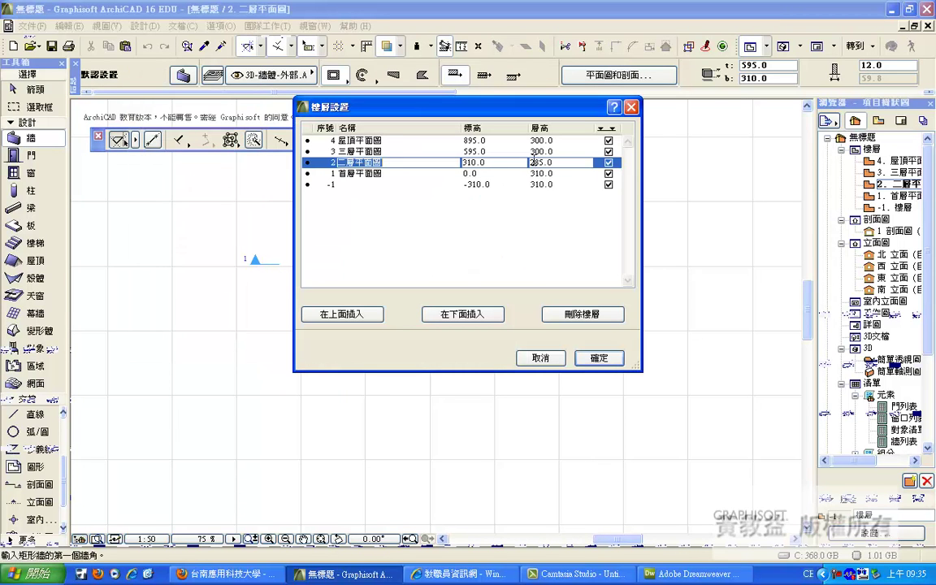
{"action": "key", "text": "Return"}
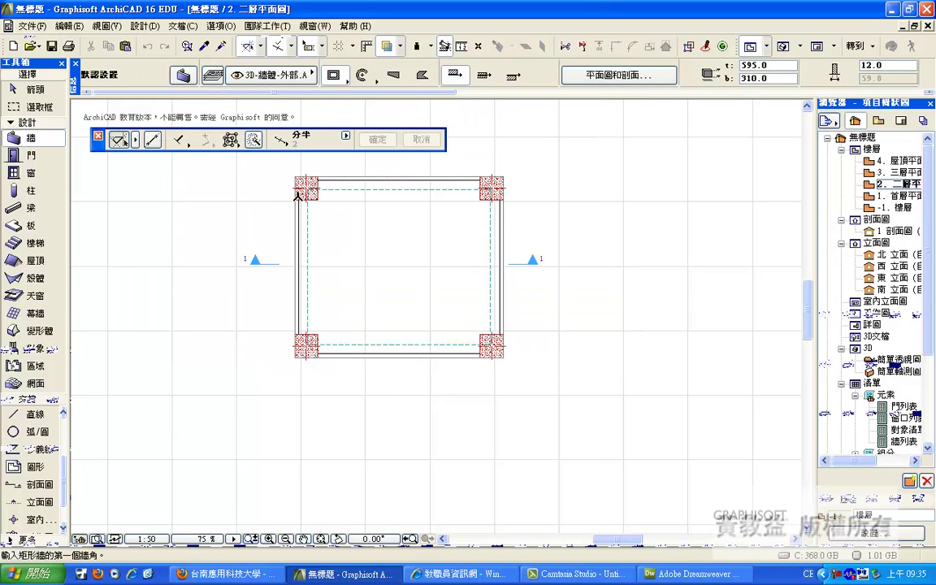
{"action": "double_click", "coordinate": [887, 231]}
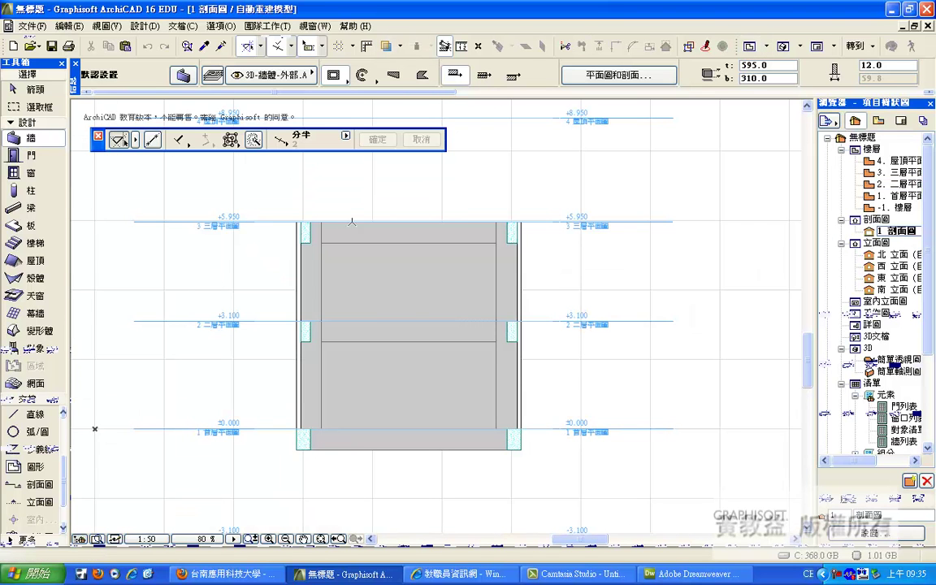
{"action": "left_click", "coordinate": [267, 221]}
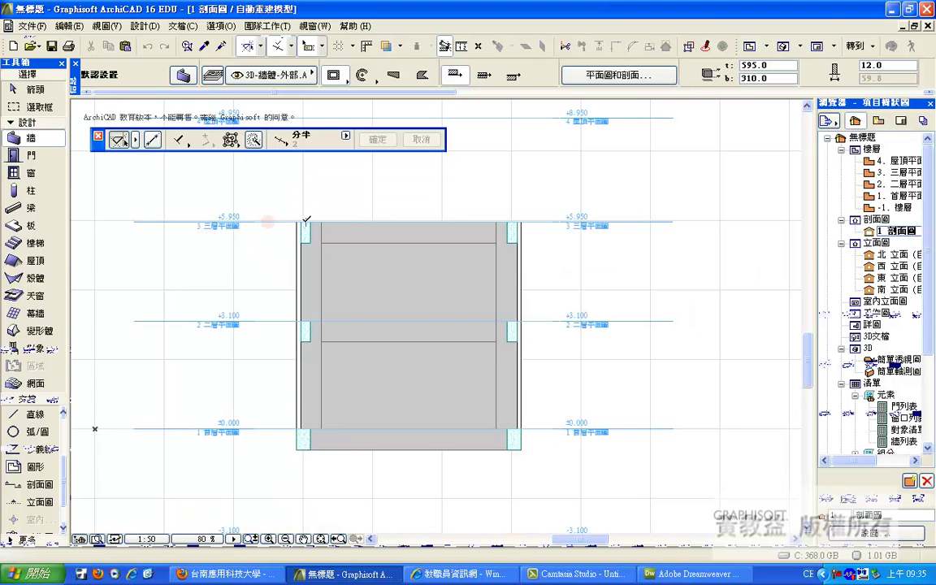